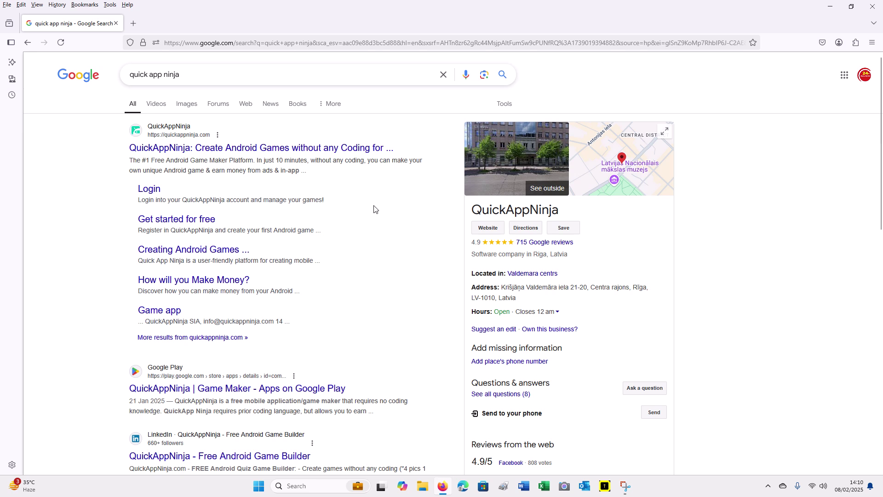
- Go to the QuickAppNinja site from search results, accept the cookie notice, and open Register
click(341, 151)
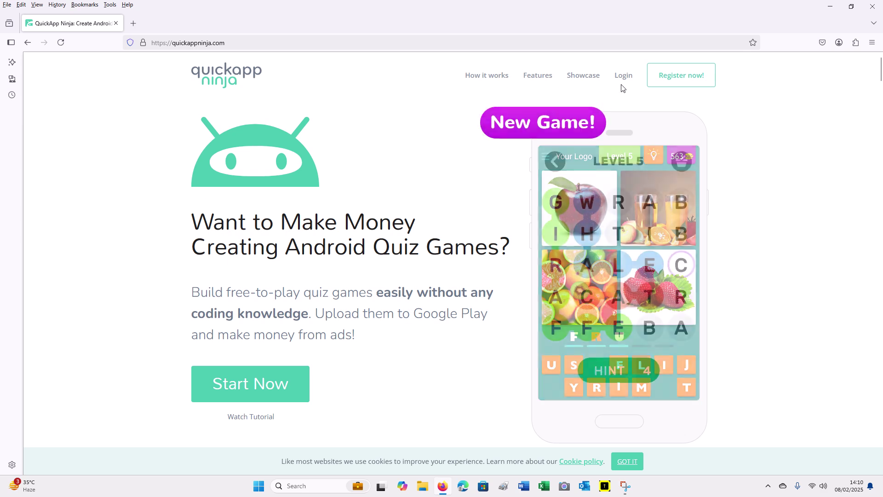
click(627, 469)
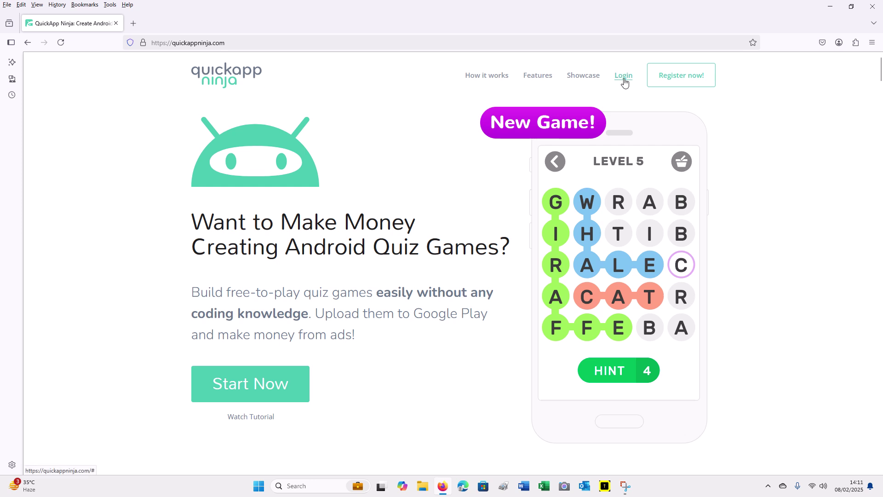
click(669, 80)
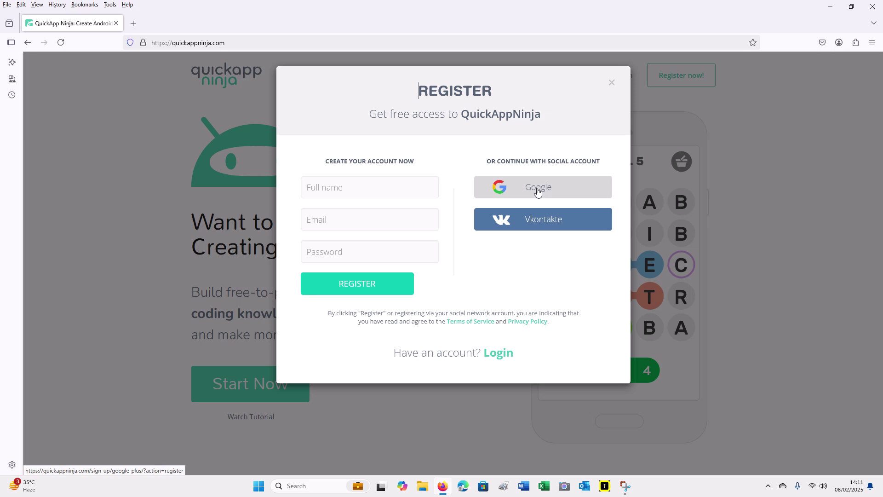
- Step through the Register form's full name, email and password fields without filling them
click(341, 188)
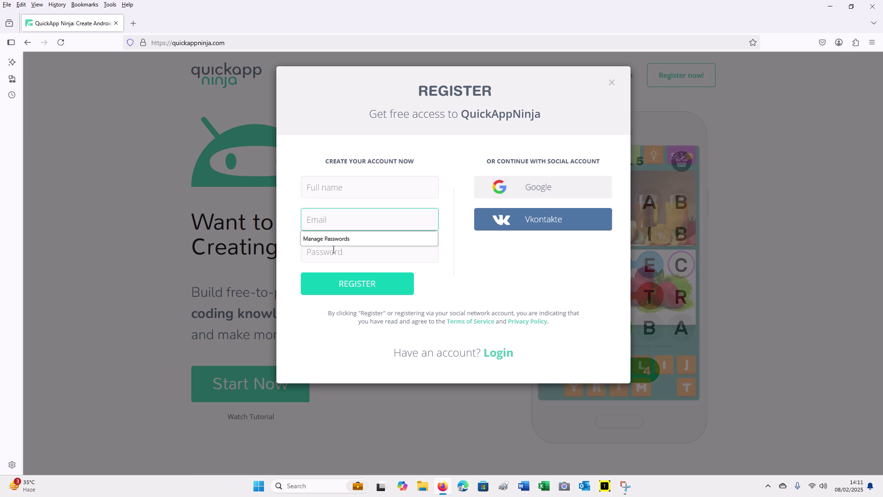
click(333, 187)
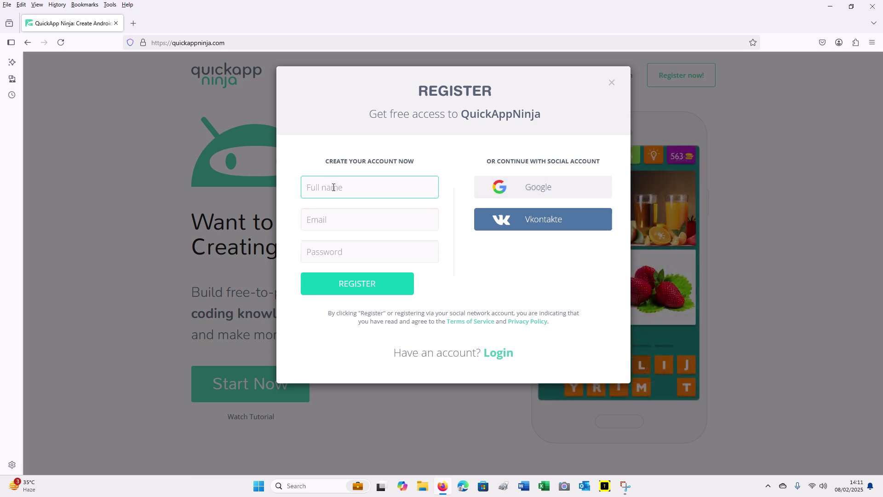
click(340, 221)
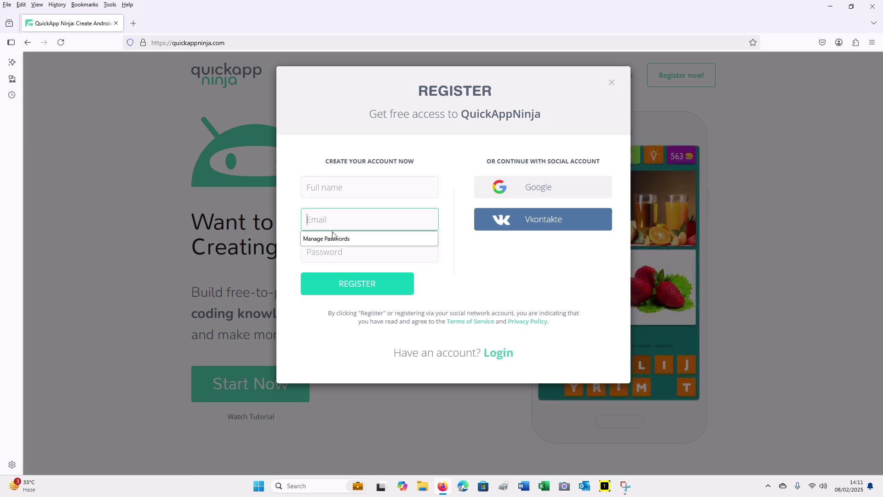
click(310, 251)
click(311, 333)
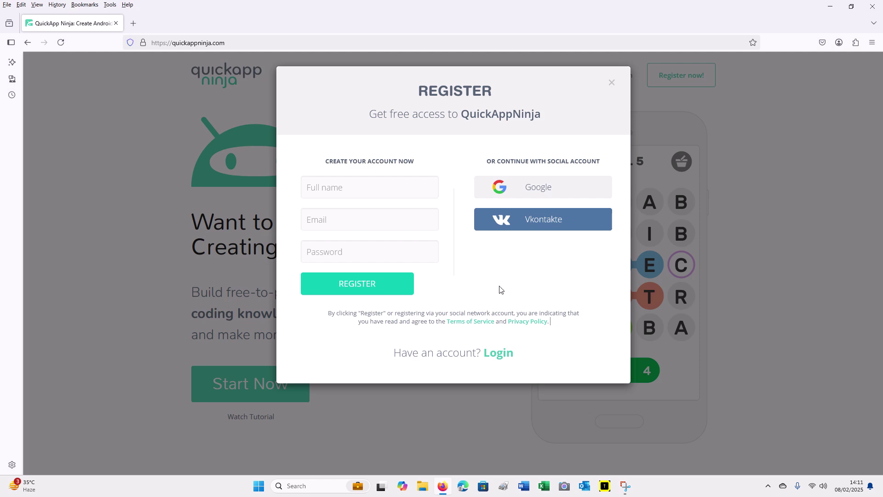
- Close the Register form and switch between Login and Register, ending on Login
click(610, 86)
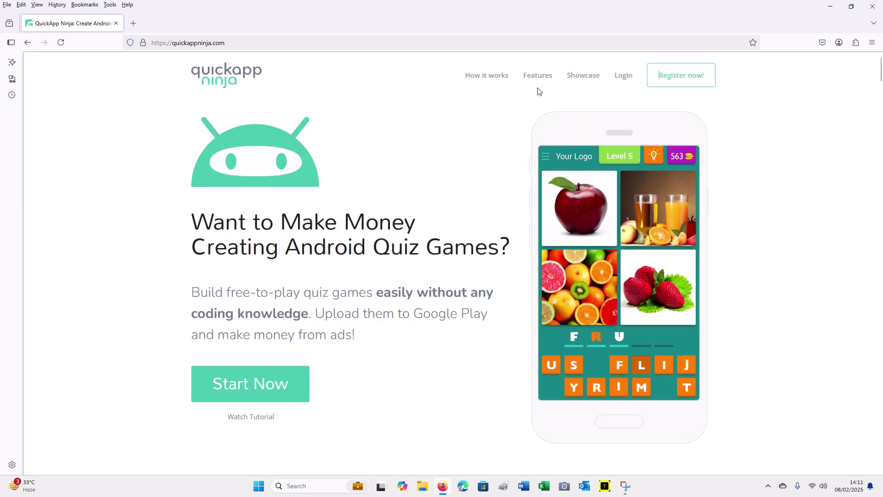
click(623, 78)
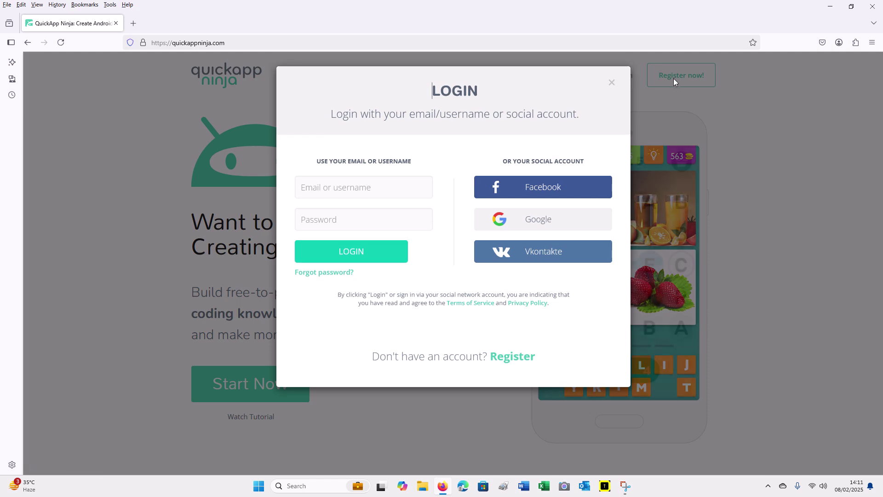
click(618, 82)
click(665, 82)
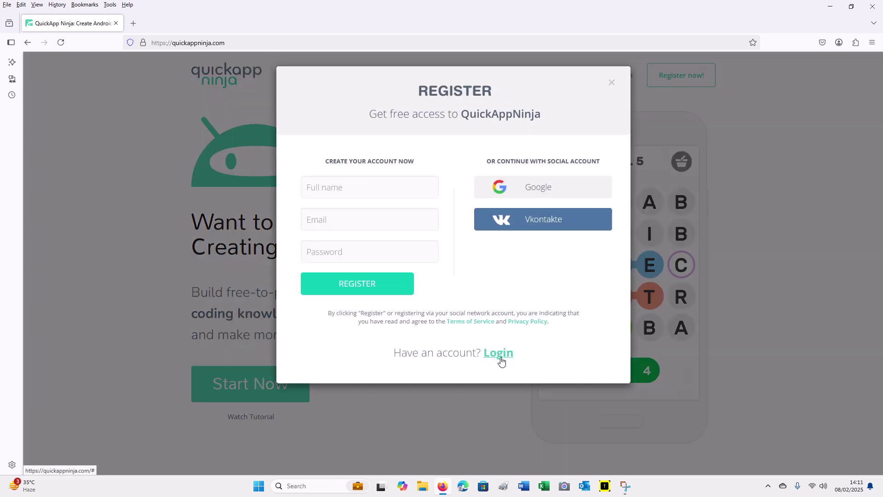
click(649, 94)
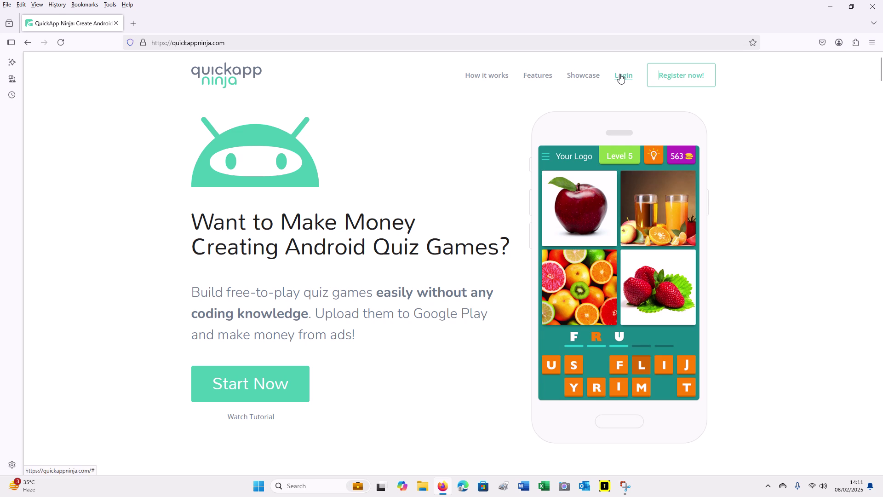
click(622, 76)
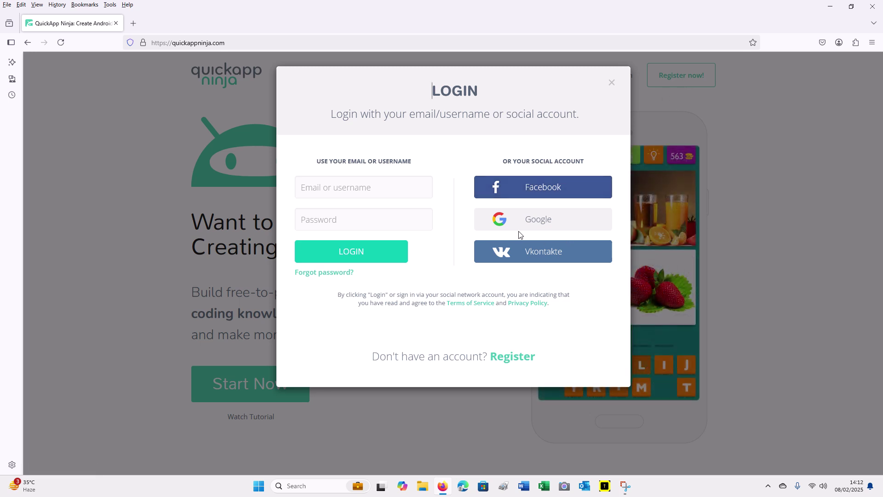
- Sign in with Google and scroll through the six quiz games on the Dashboard
click(539, 224)
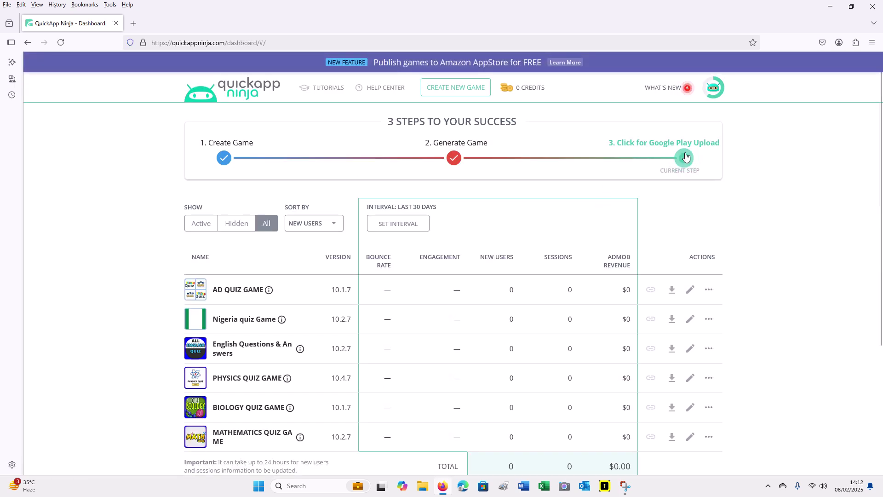
scroll(694, 221, down, 3)
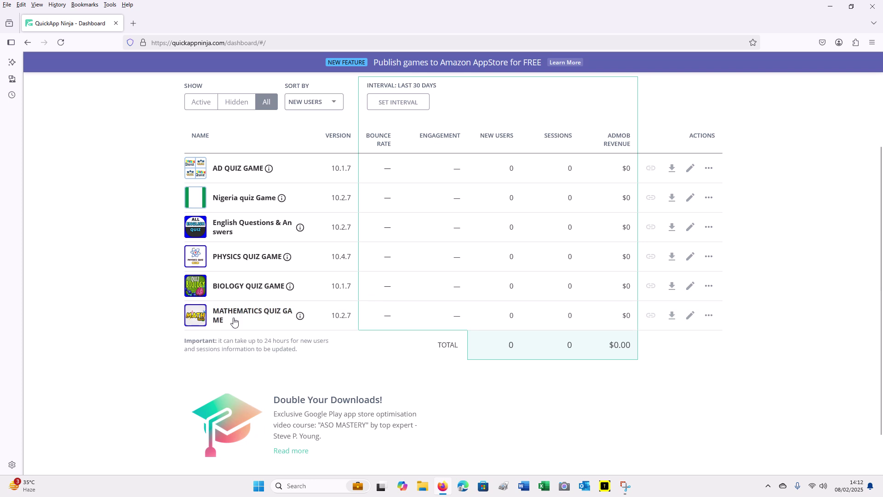
scroll(259, 187, up, 3)
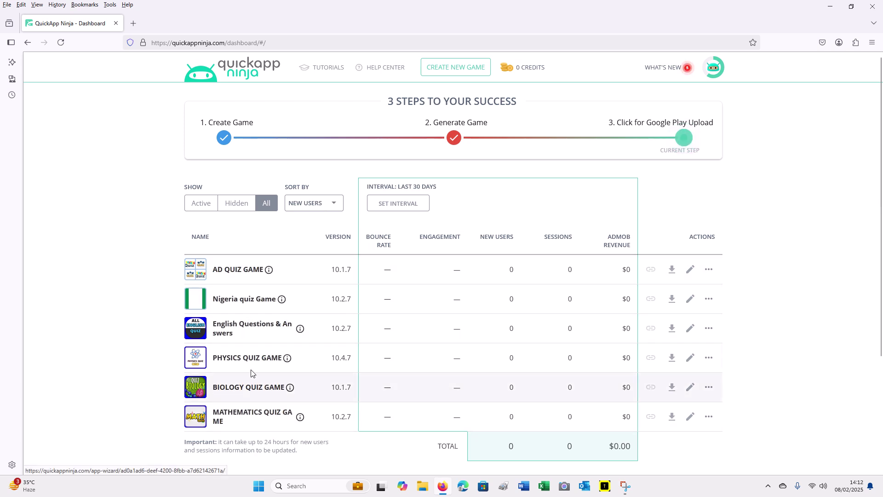
scroll(232, 345, down, 1)
scroll(231, 345, down, 3)
scroll(231, 345, up, 3)
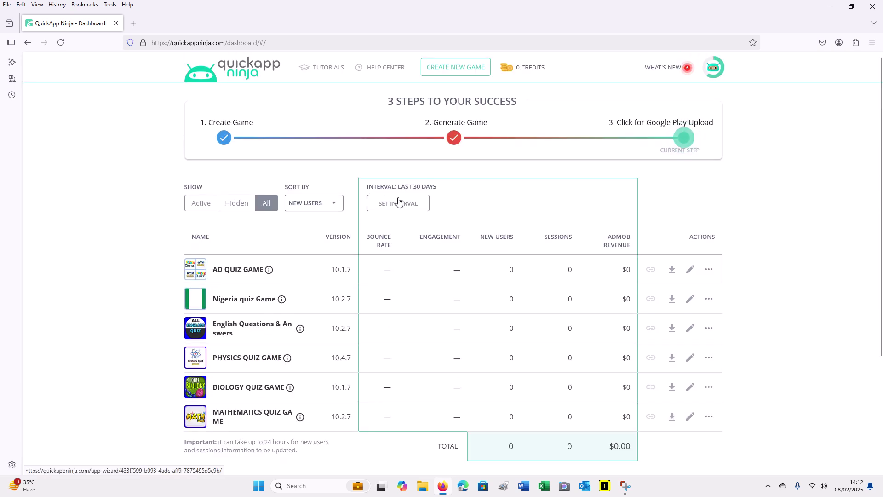
- Start a new game using the Guess the picture template
click(452, 68)
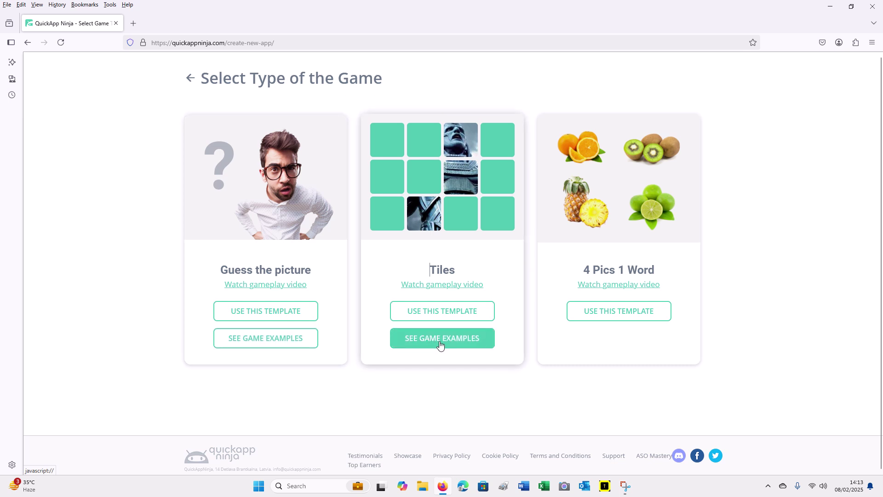
click(446, 312)
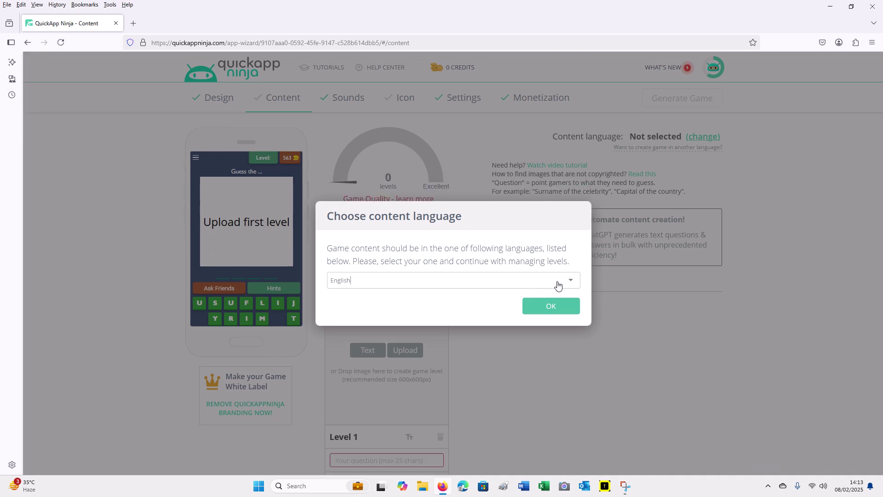
- Pick English from the content language list and confirm it with OK
click(557, 285)
scroll(388, 363, down, 7)
scroll(385, 375, up, 6)
scroll(385, 375, up, 1)
scroll(385, 376, down, 8)
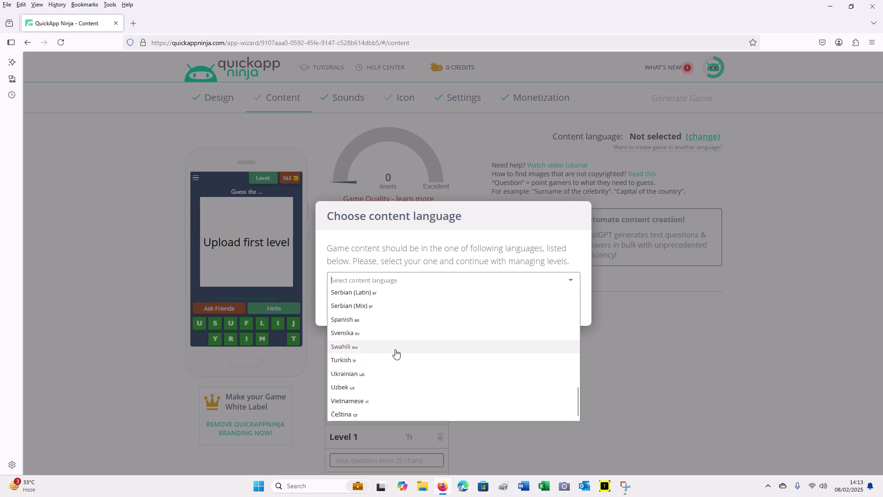
scroll(406, 400, up, 2)
scroll(406, 399, up, 8)
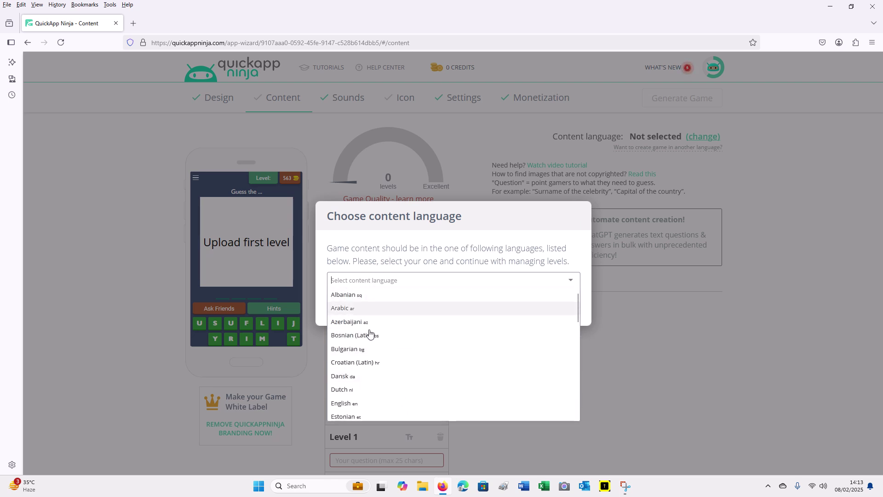
scroll(389, 372, down, 4)
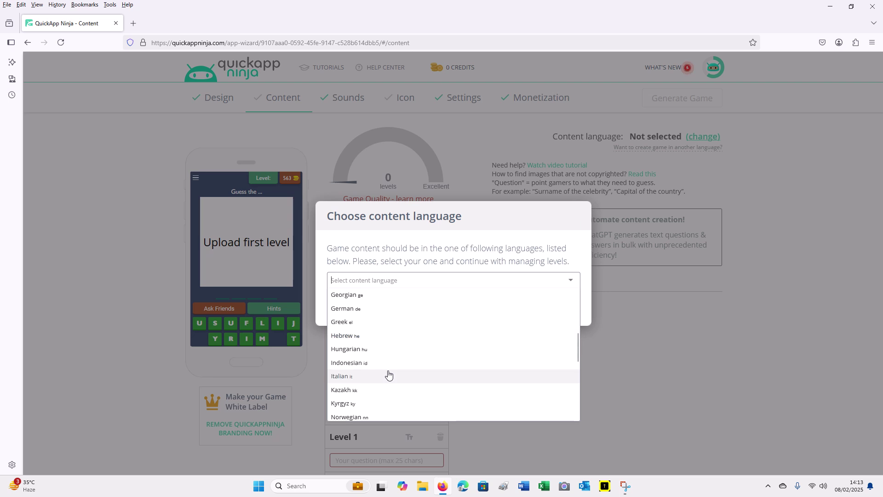
scroll(405, 294, up, 1)
click(408, 294)
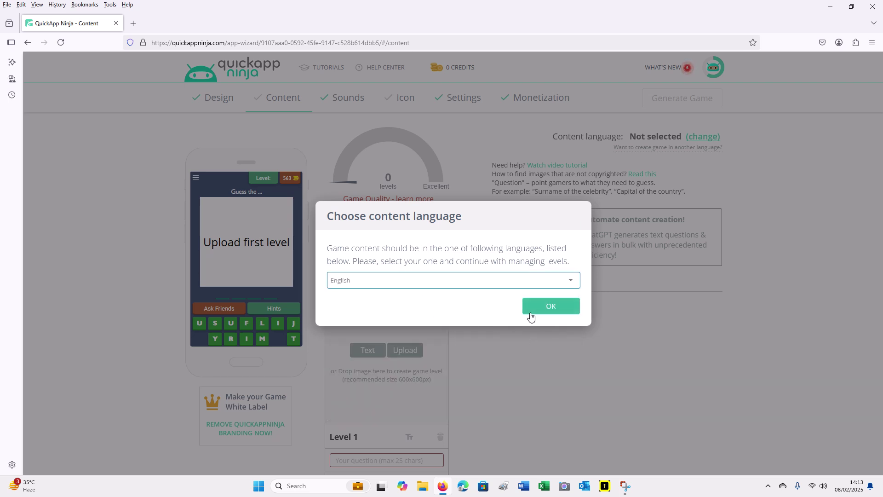
click(546, 309)
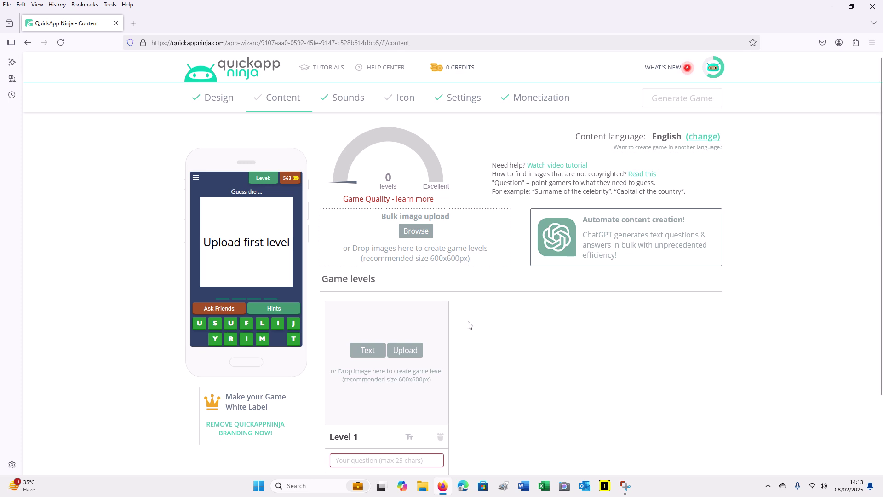
scroll(470, 325, down, 3)
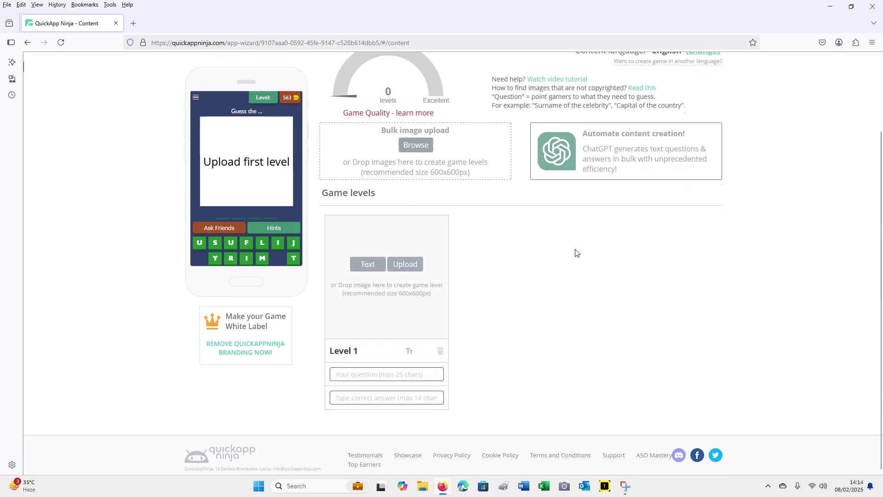
scroll(578, 248, up, 3)
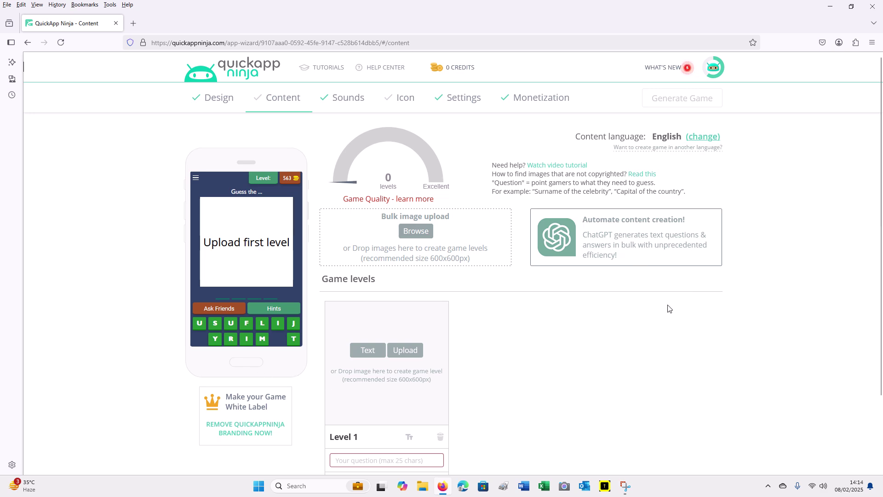
scroll(545, 251, down, 2)
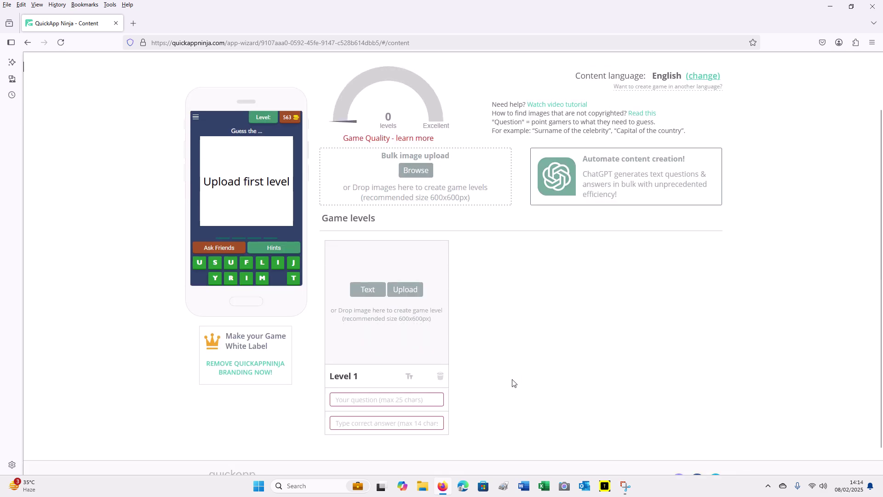
scroll(520, 380, up, 2)
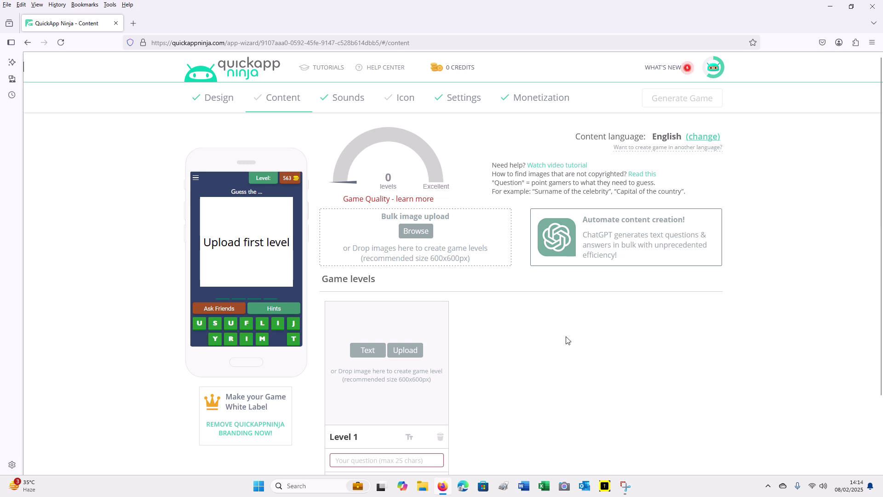
scroll(529, 365, down, 3)
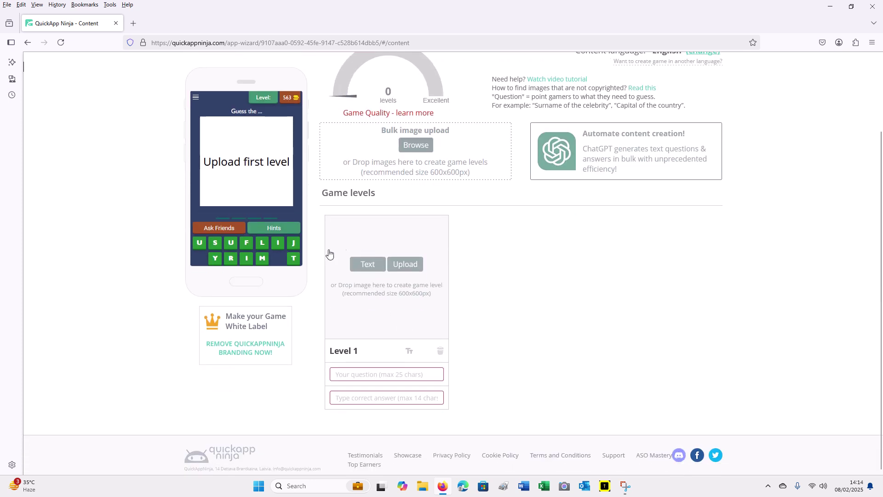
scroll(343, 248, up, 3)
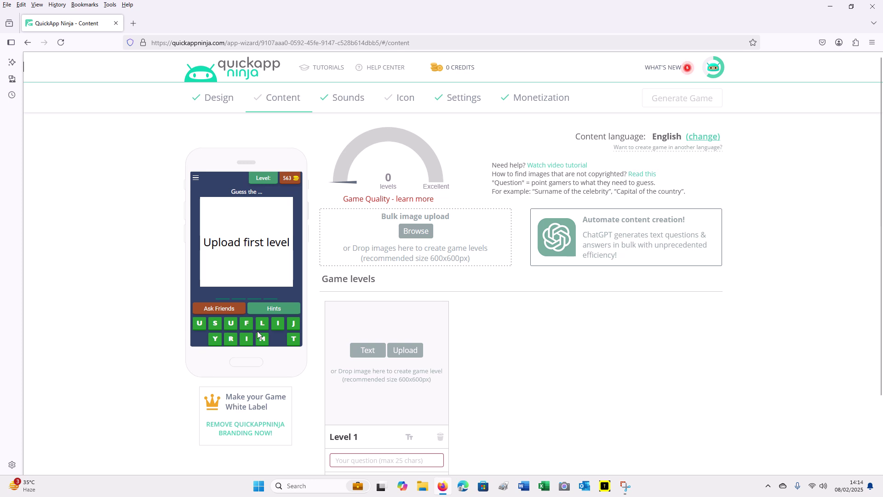
scroll(410, 358, down, 3)
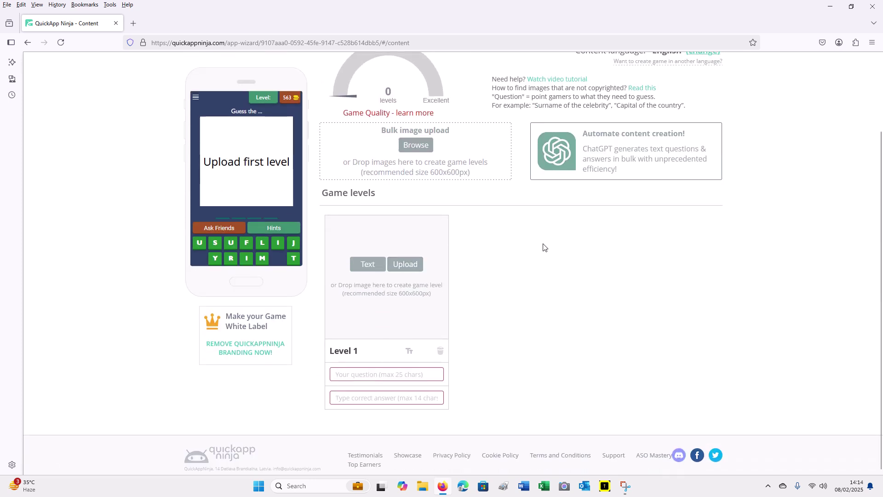
scroll(544, 246, up, 3)
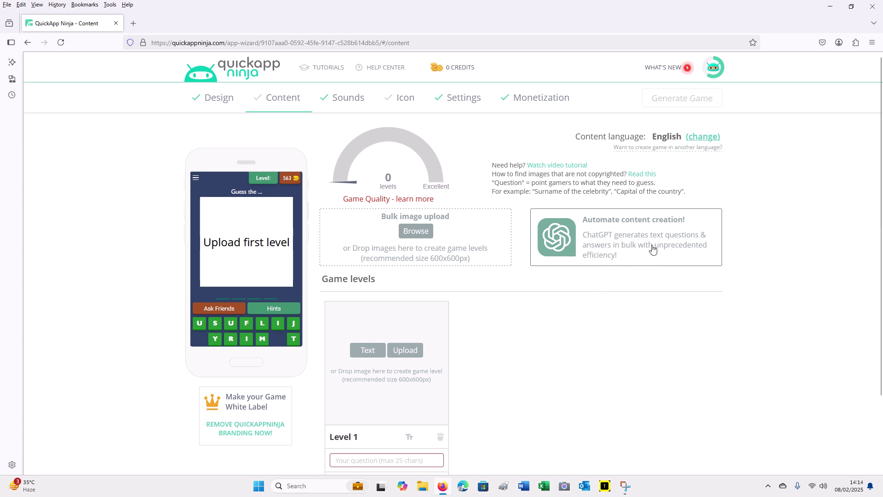
- Open ChatGPT content creation and paste the 'Champions League UEFA' example into the topic field
click(628, 240)
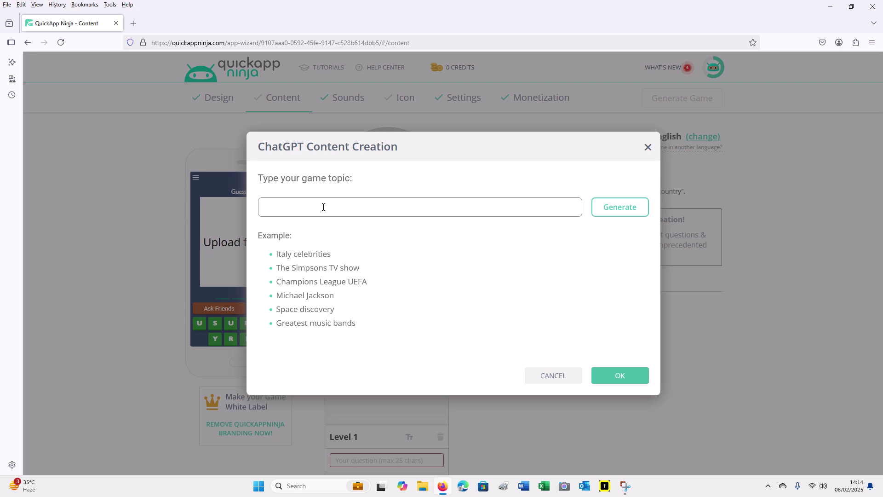
drag(278, 282, 380, 288)
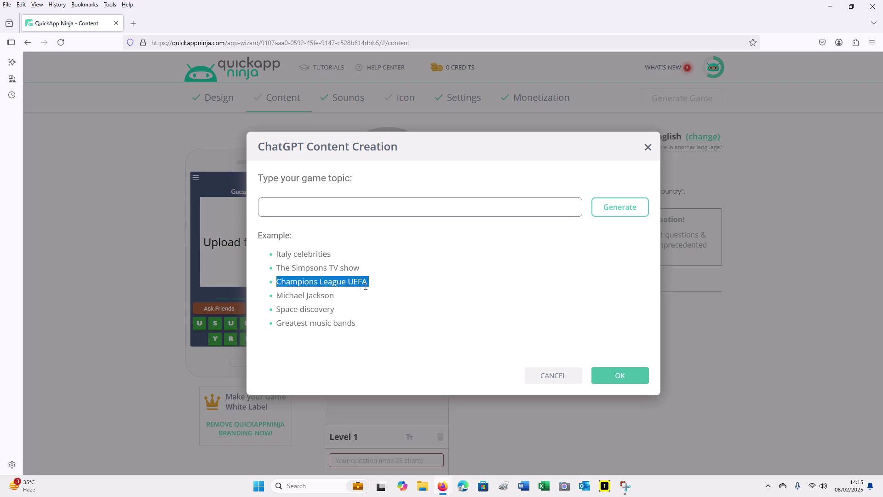
right_click(361, 282)
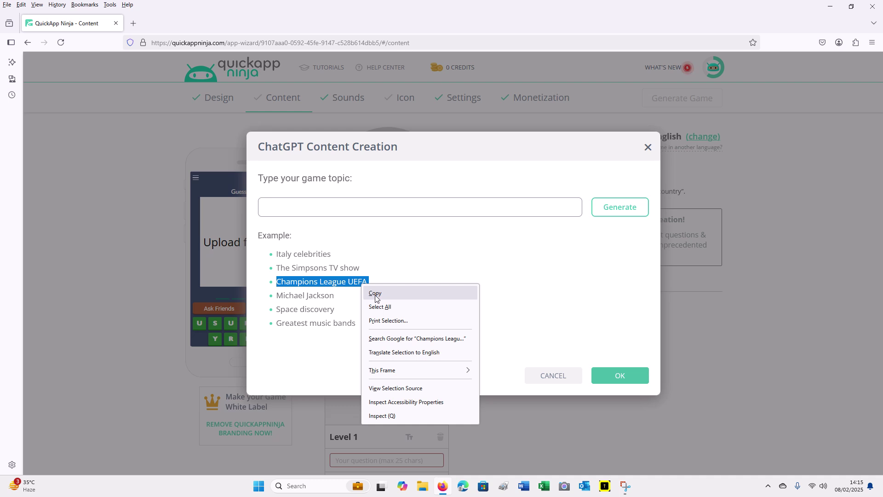
click(376, 294)
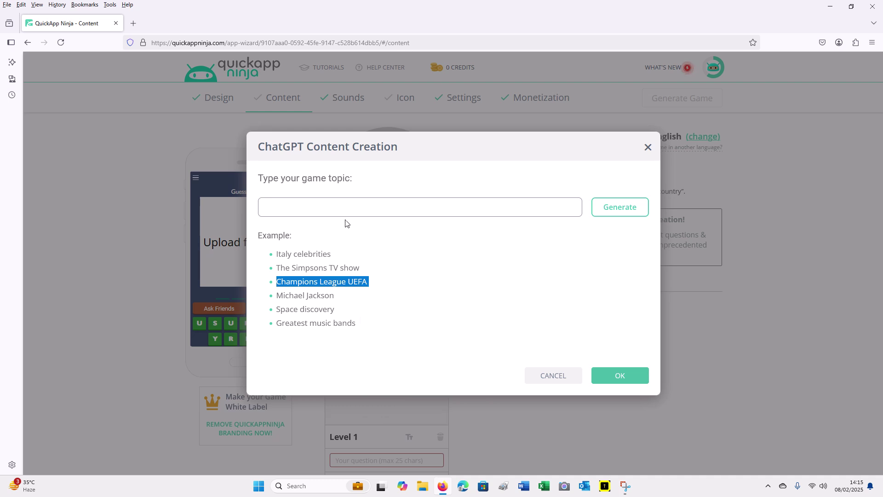
click(321, 206)
right_click(322, 207)
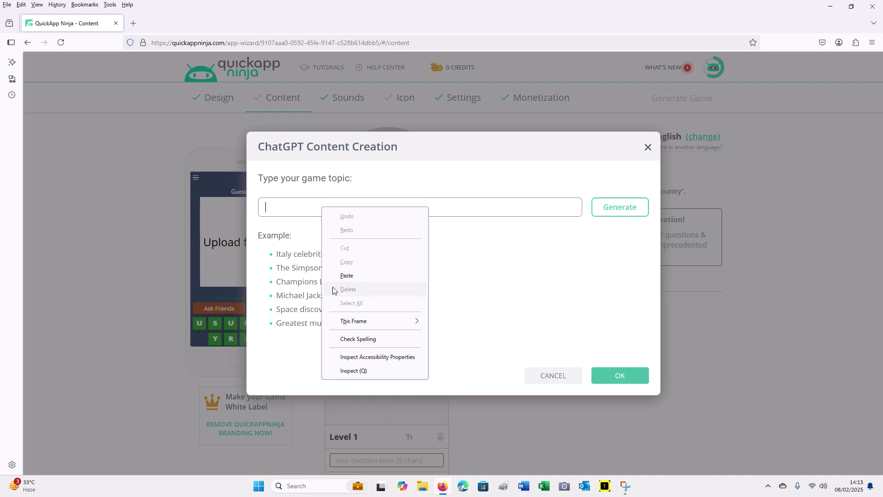
click(346, 276)
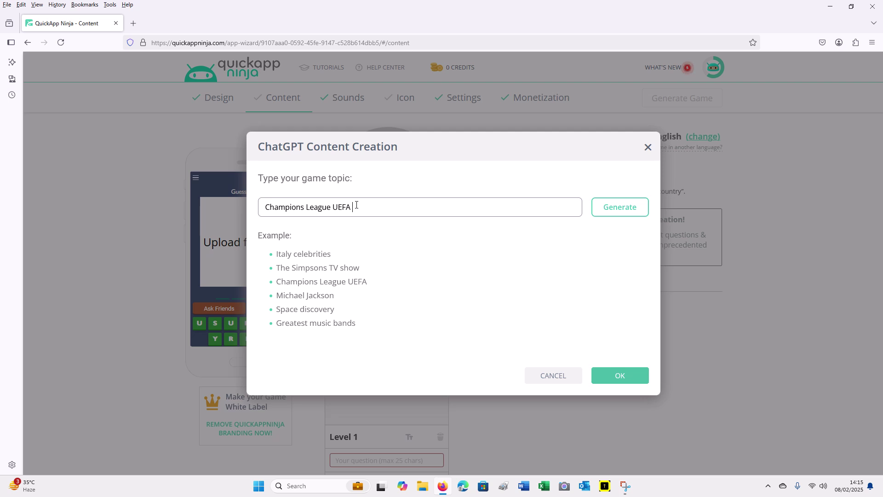
- Edit the topic, then replace it again with the copied 'Champions League UEFA' example
key(BackSpace)
key(BackSpace)
key(BackSpace)
key(BackSpace)
key(BackSpace)
key(BackSpace)
key(BackSpace)
key(BackSpace)
key(BackSpace)
key(BackSpace)
key(BackSpace)
key(BackSpace)
key(BackSpace)
key(BackSpace)
key(BackSpace)
key(BackSpace)
key(BackSpace)
key(BackSpace)
key(BackSpace)
key(BackSpace)
text(QUESTION AND ANSWERS)
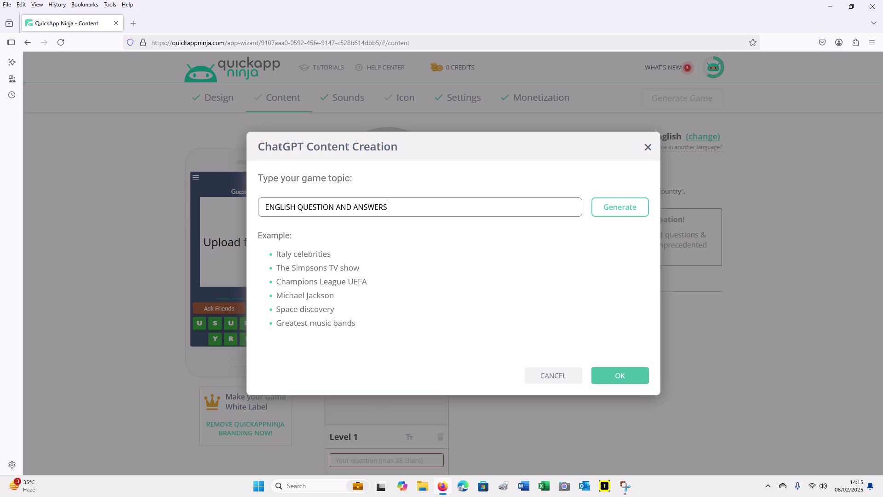
click(620, 208)
triple_click(315, 283)
right_click(315, 284)
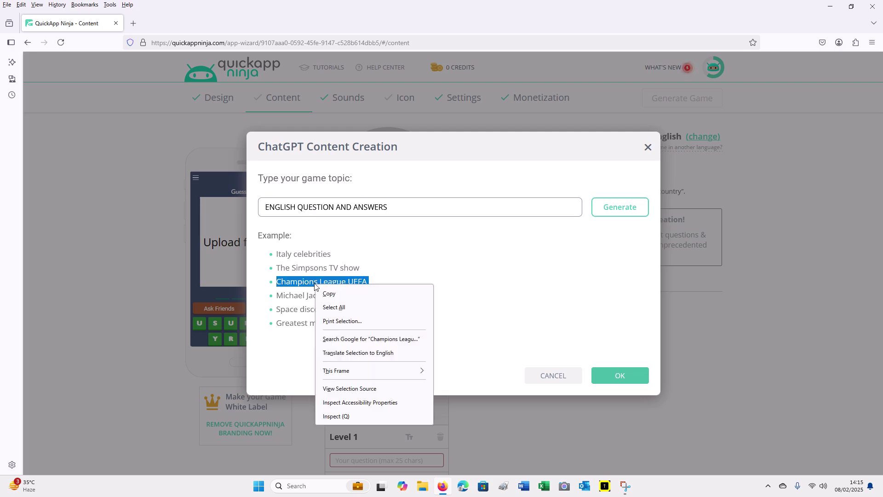
click(341, 291)
triple_click(348, 207)
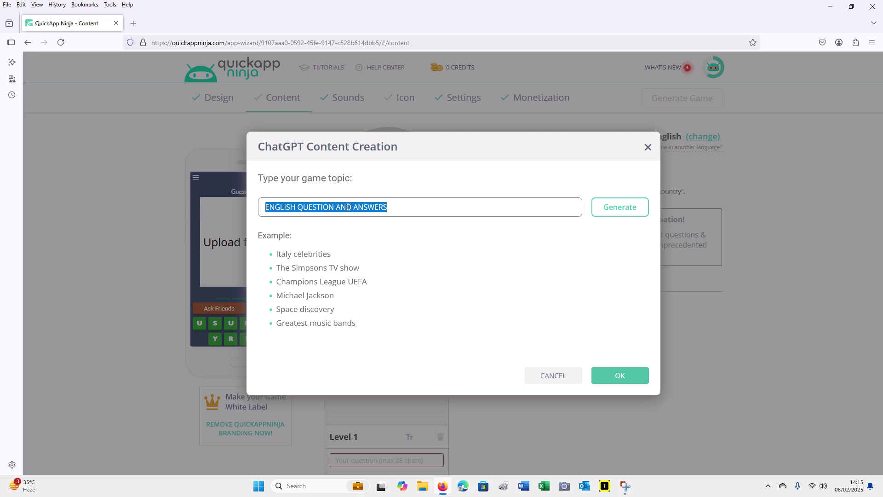
right_click(349, 208)
click(383, 275)
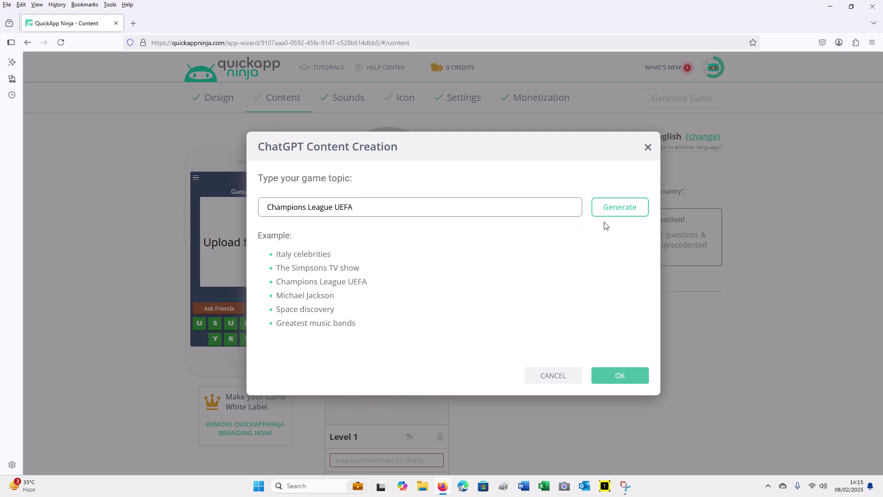
- Generate levels from the topic, load more questions, and scroll through the review list
click(620, 207)
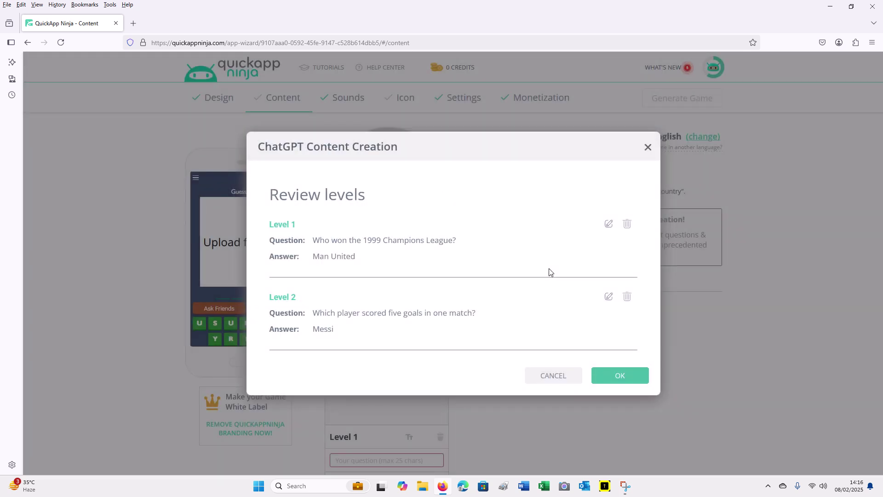
scroll(441, 259, down, 15)
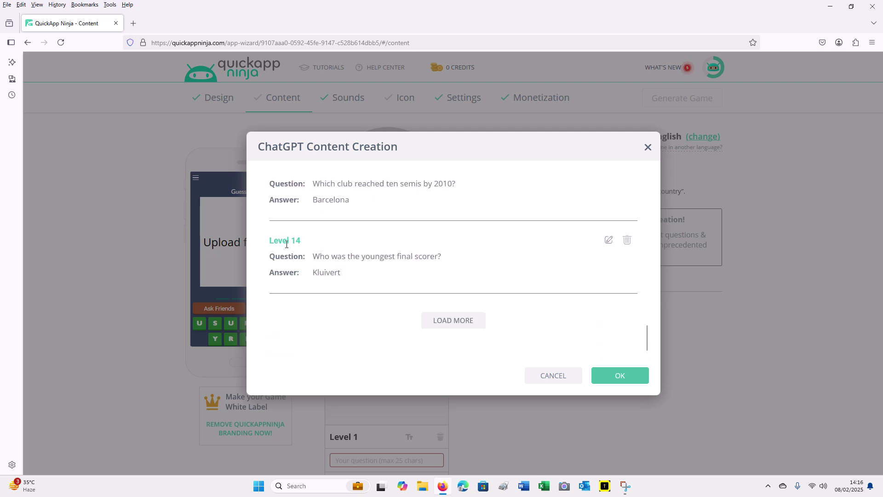
click(452, 321)
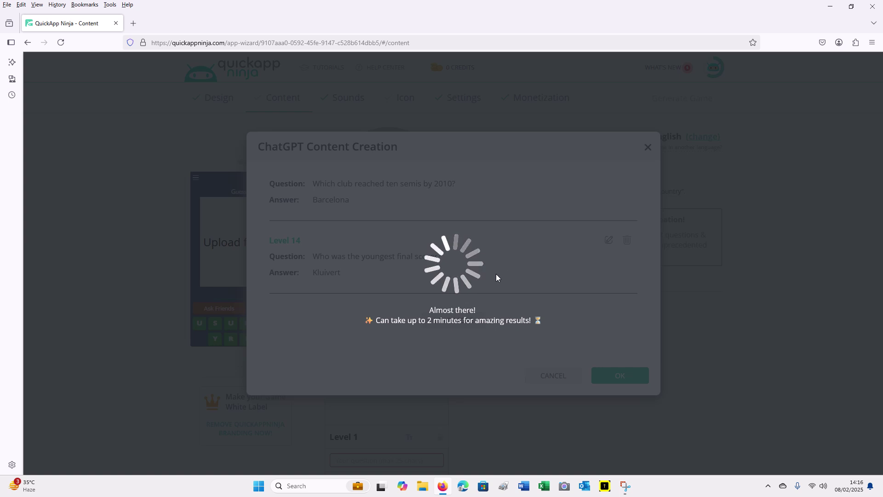
scroll(476, 289, up, 5)
scroll(467, 290, down, 3)
scroll(464, 291, down, 20)
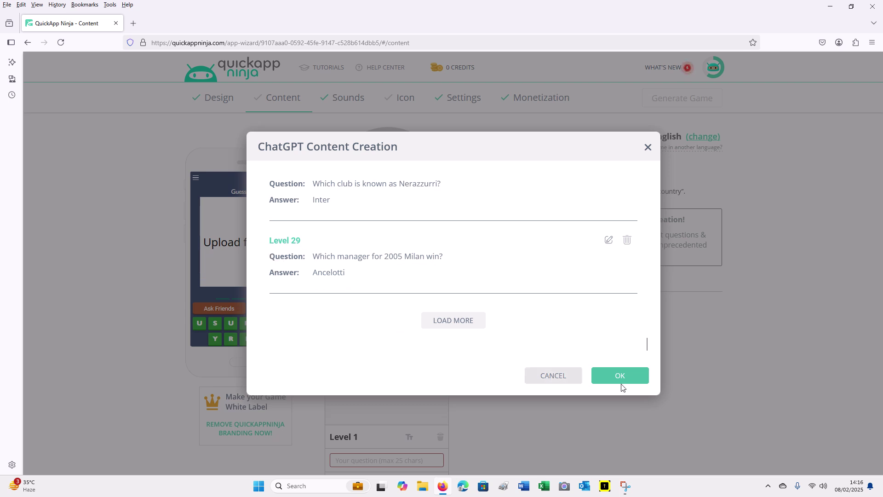
scroll(469, 253, up, 12)
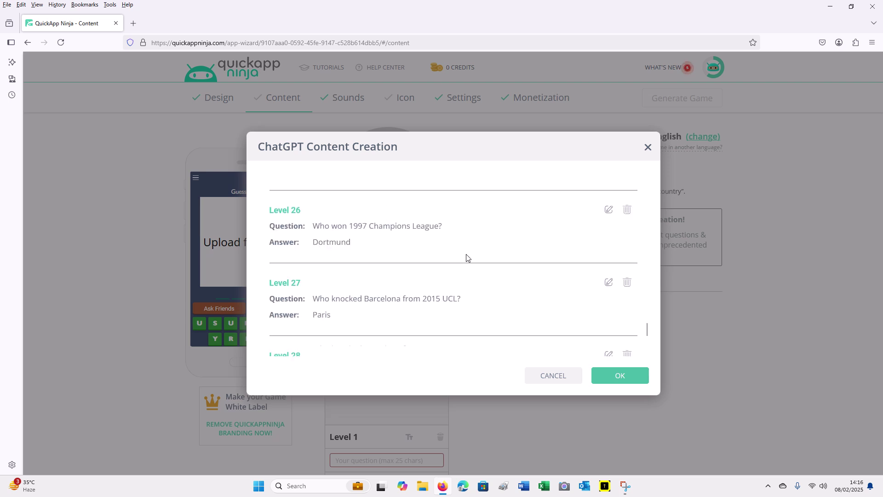
scroll(467, 262, up, 15)
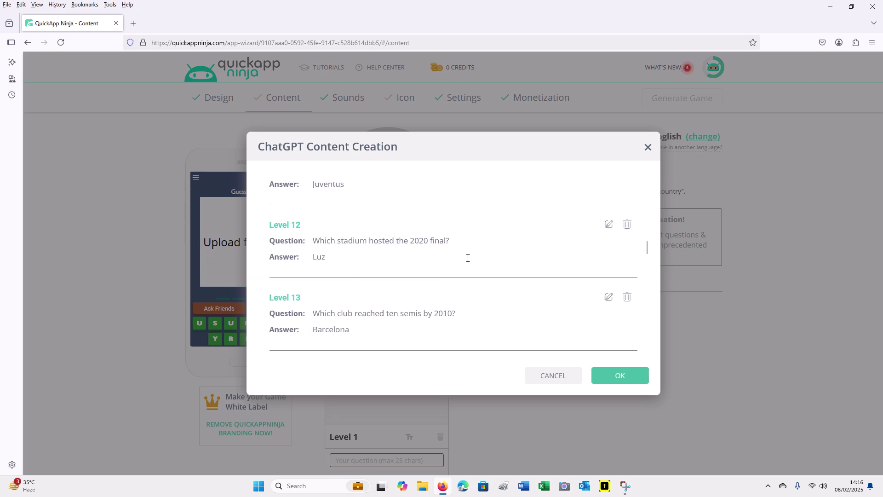
scroll(467, 261, up, 10)
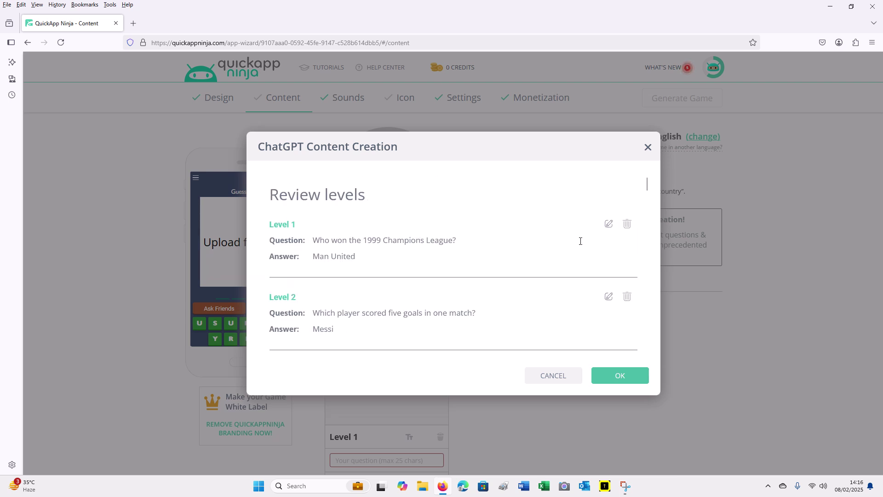
- Edit and save Level 1 unchanged, then import all 29 generated levels with OK
click(608, 224)
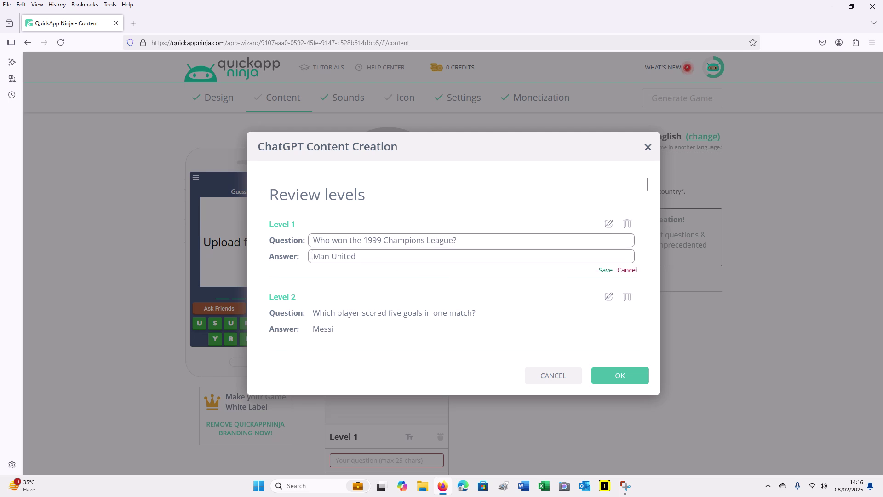
click(605, 271)
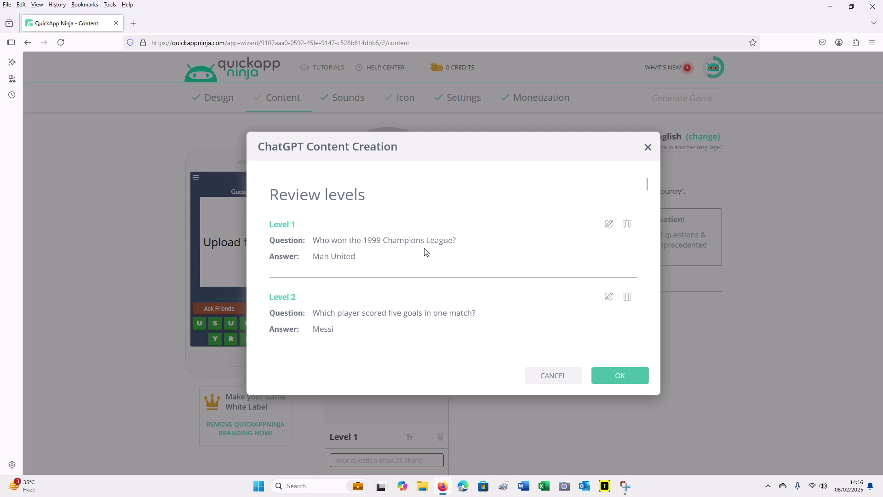
scroll(370, 260, down, 4)
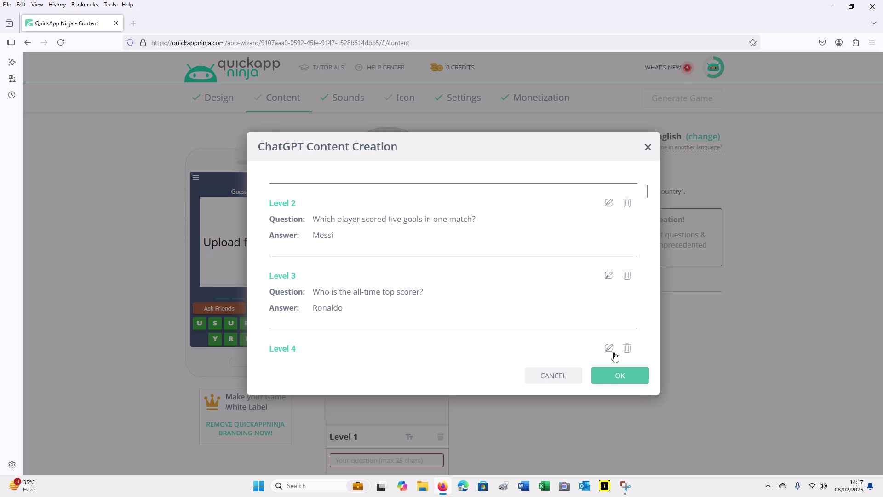
click(622, 376)
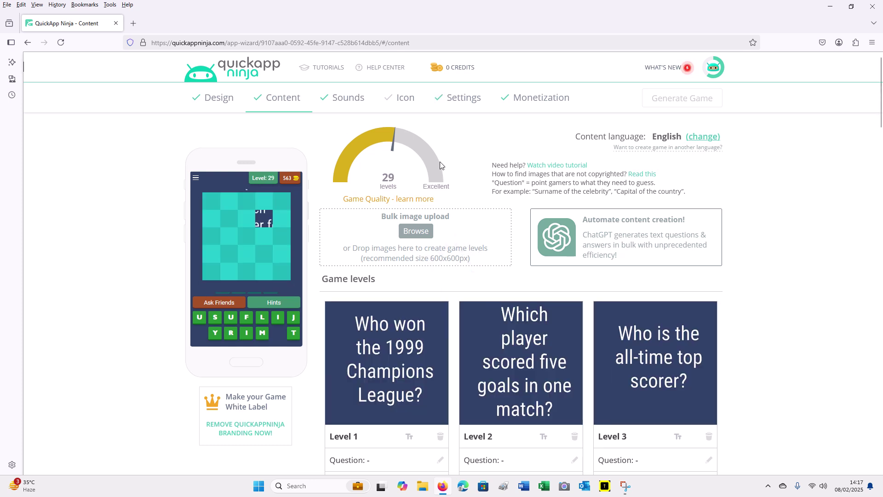
- Scroll through the 29 levels in Content, then go to the Design step's themes
scroll(424, 243, down, 4)
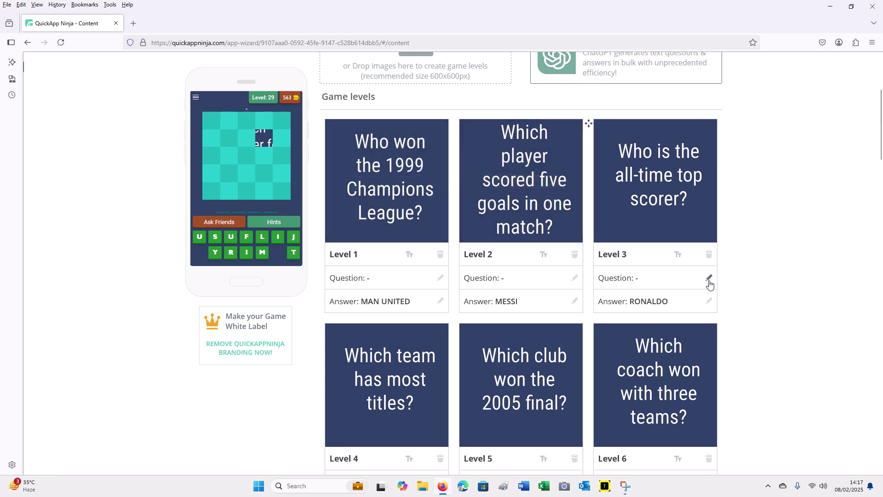
scroll(709, 305, down, 20)
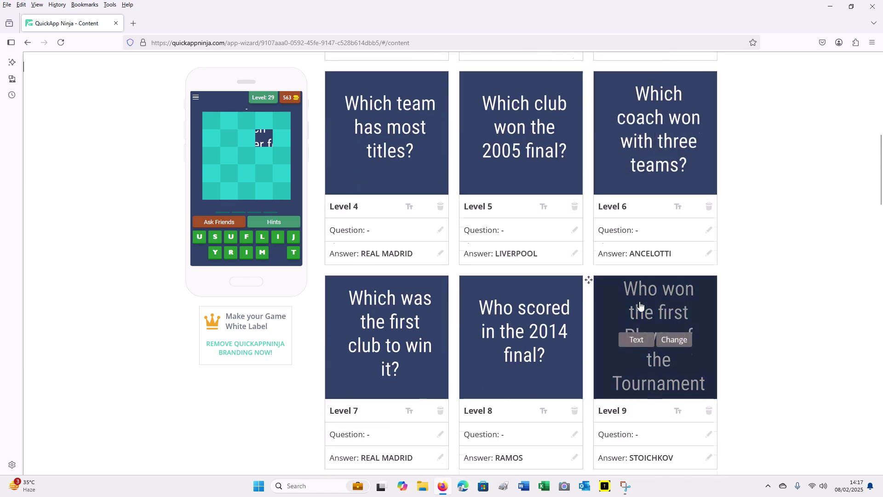
scroll(602, 322, down, 13)
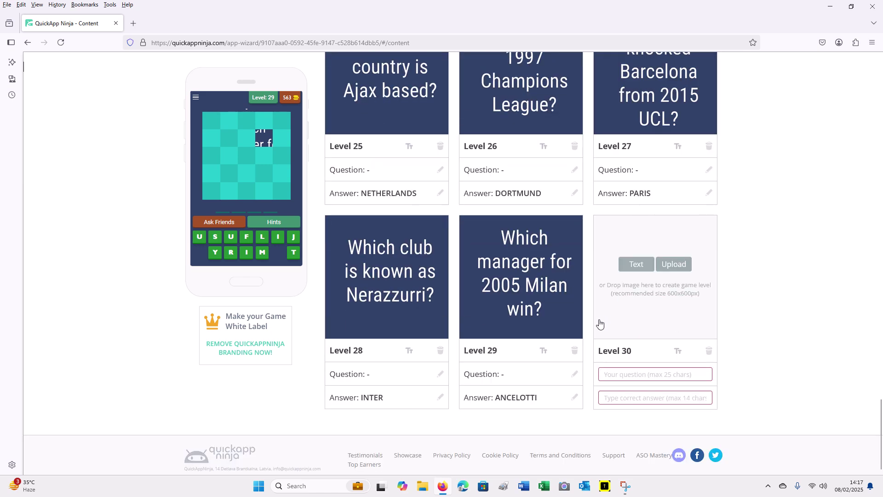
scroll(581, 332, up, 20)
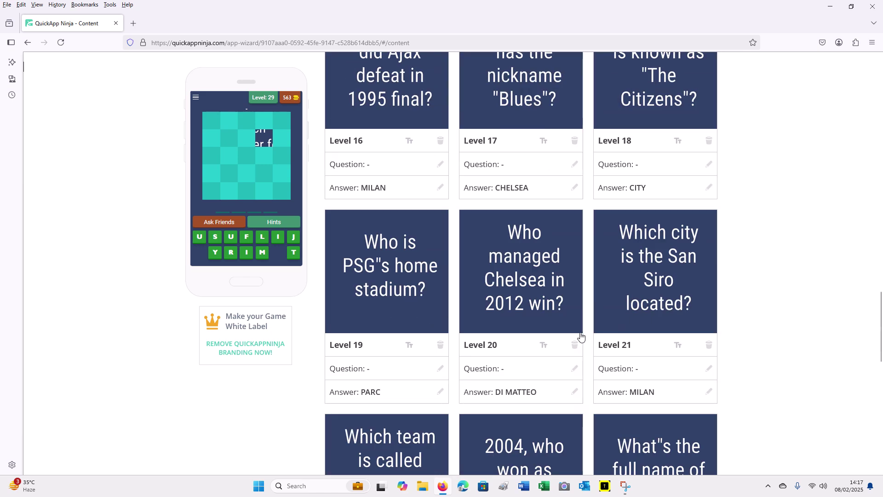
scroll(583, 320, up, 6)
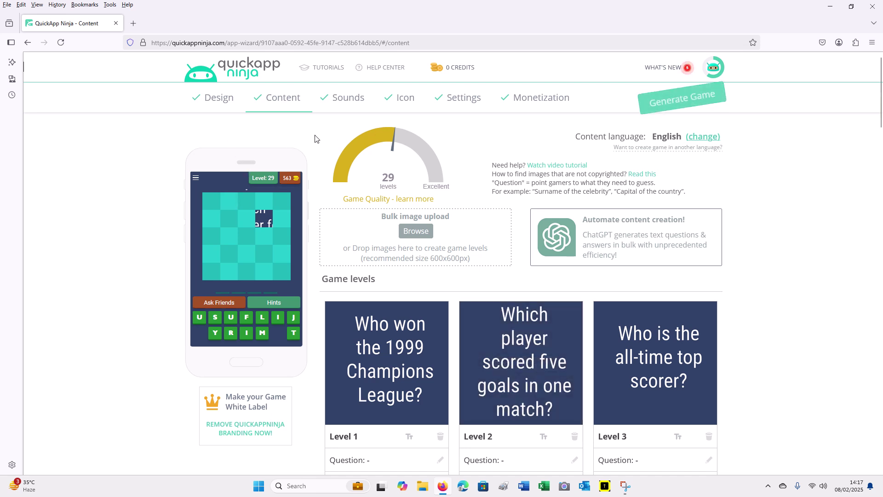
click(217, 106)
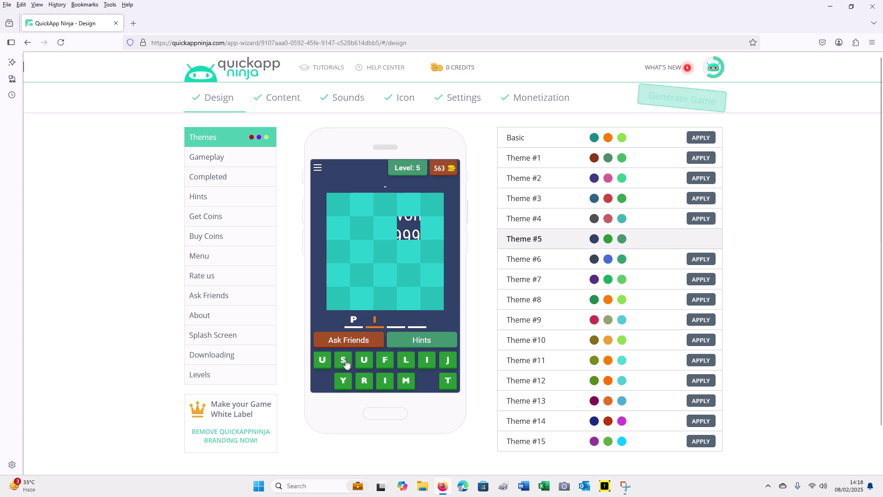
- Try Themes #7, #5, #2 and #12, then apply Theme #7 and select Buy Coins
scroll(365, 348, down, 1)
scroll(623, 307, down, 1)
scroll(756, 166, up, 2)
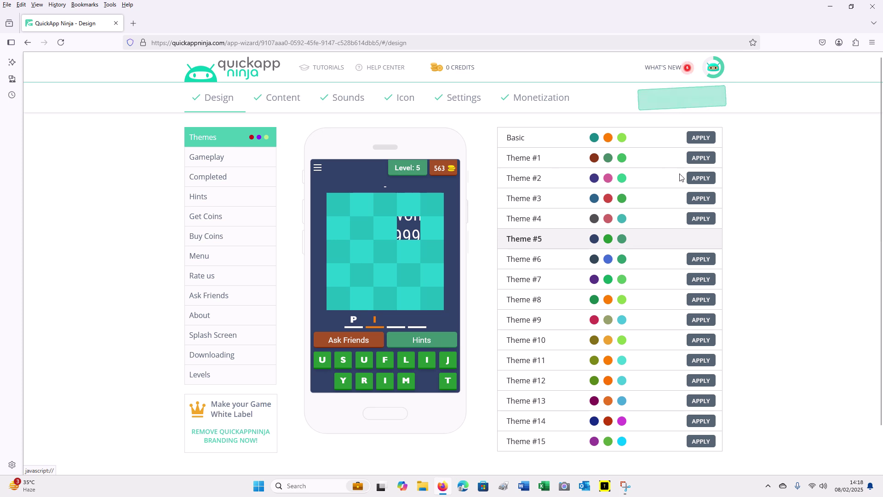
click(700, 279)
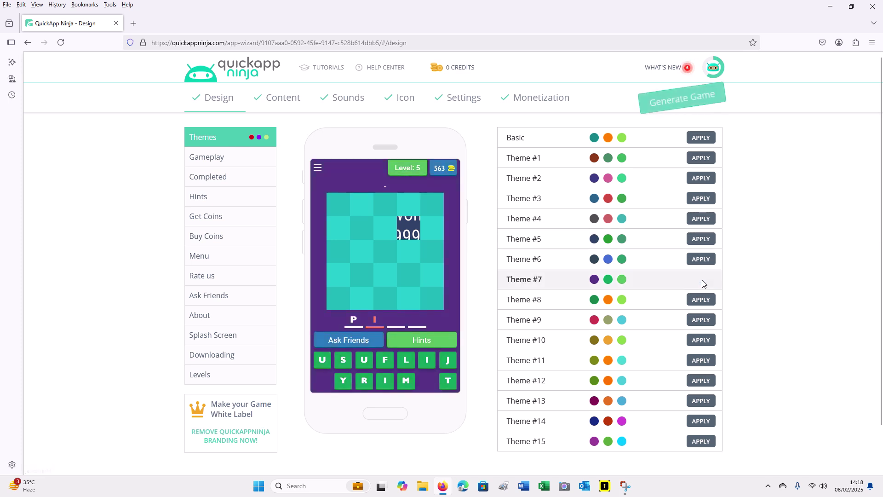
click(704, 239)
click(705, 178)
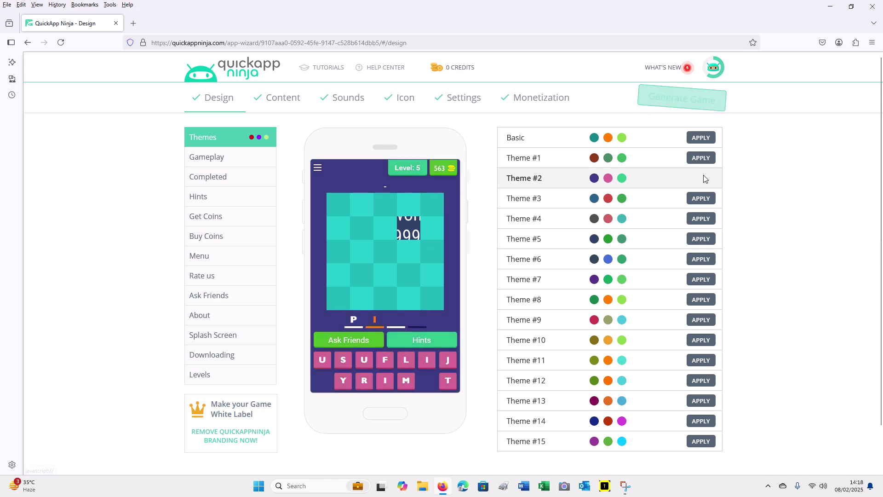
click(701, 381)
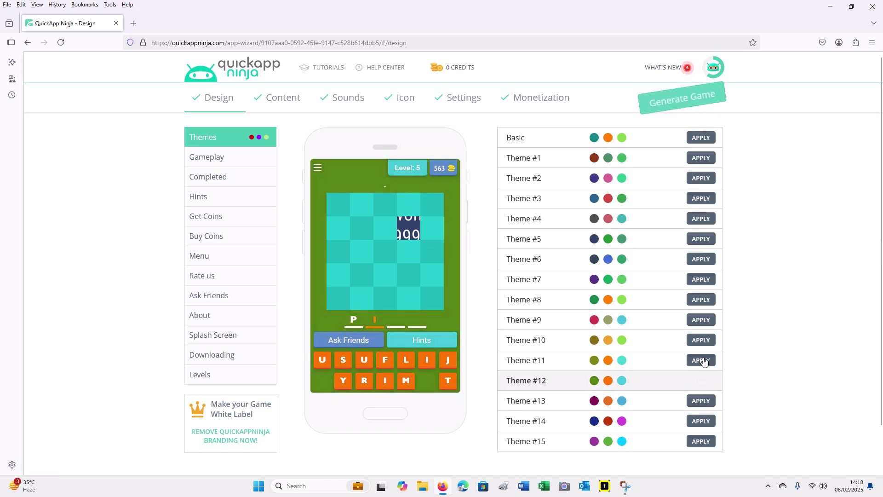
click(701, 281)
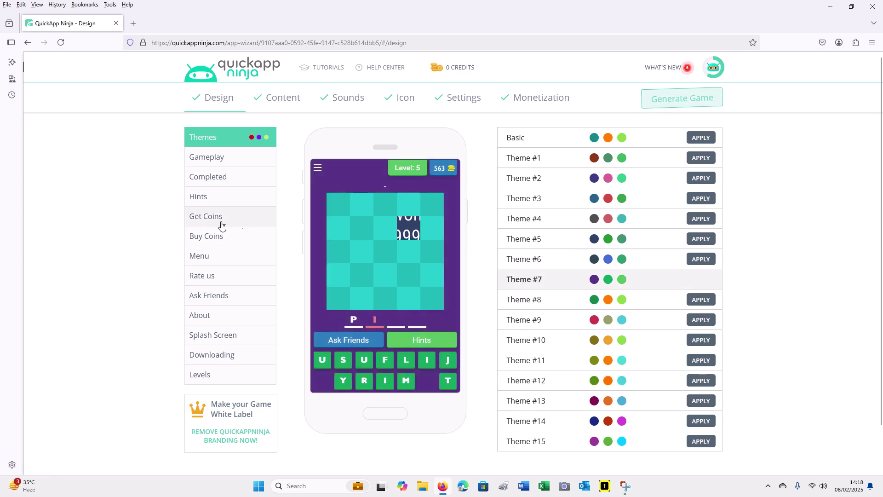
click(216, 238)
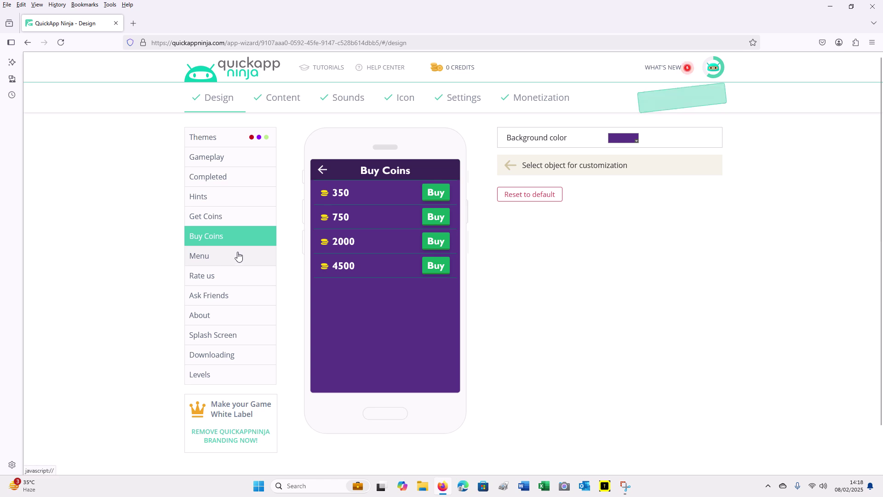
- Set the Buy Coins screen background colour to #853266
click(625, 139)
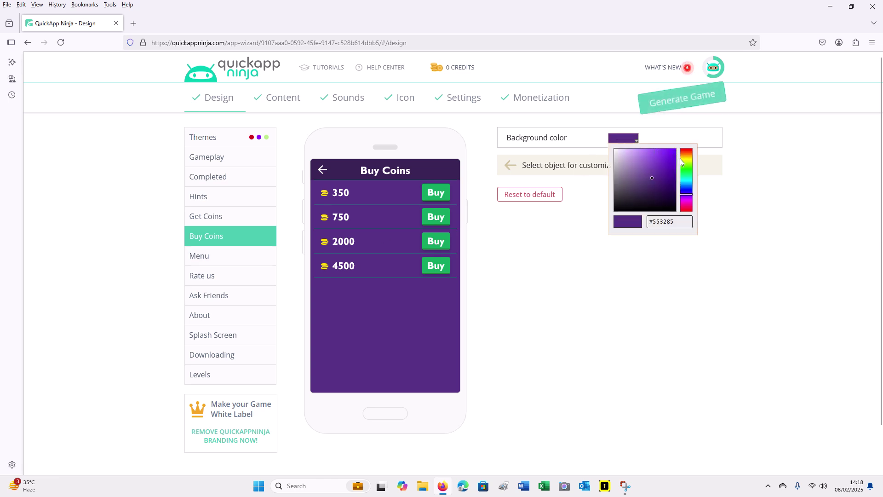
click(684, 159)
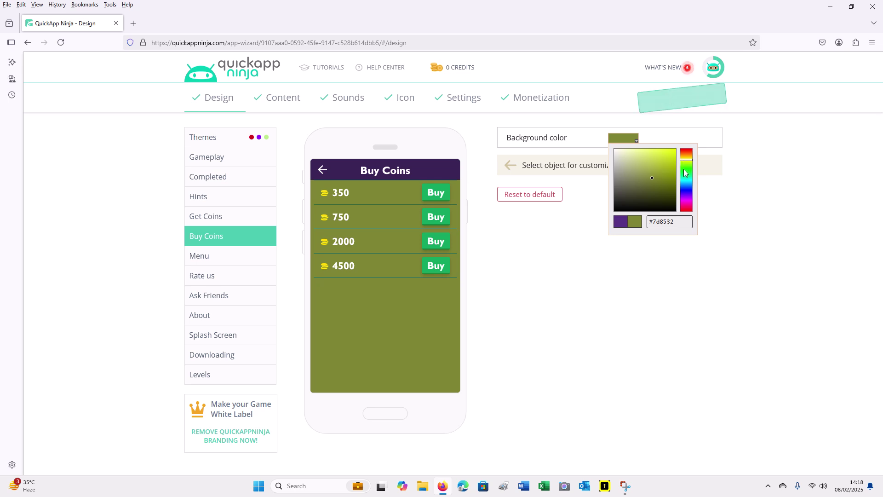
click(684, 172)
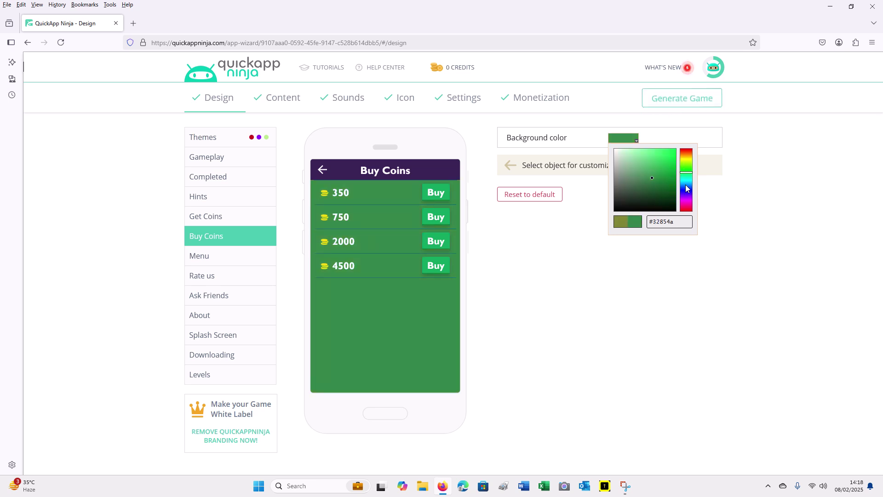
click(687, 189)
click(687, 207)
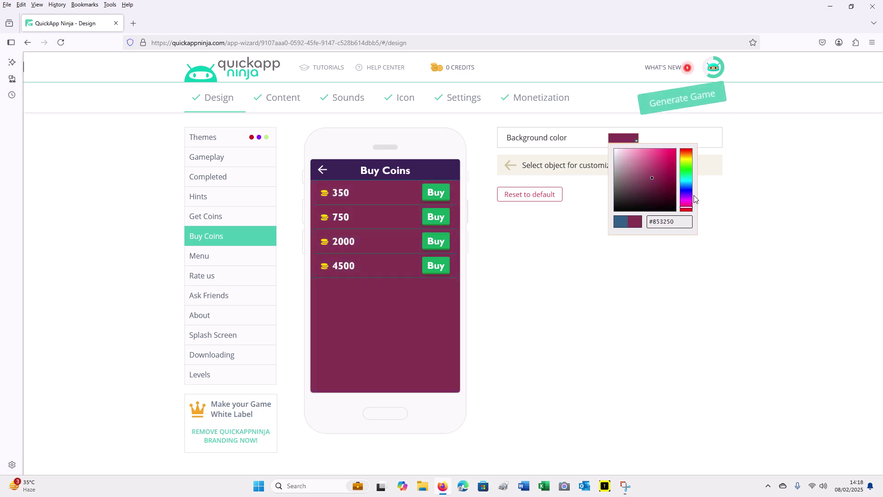
click(686, 204)
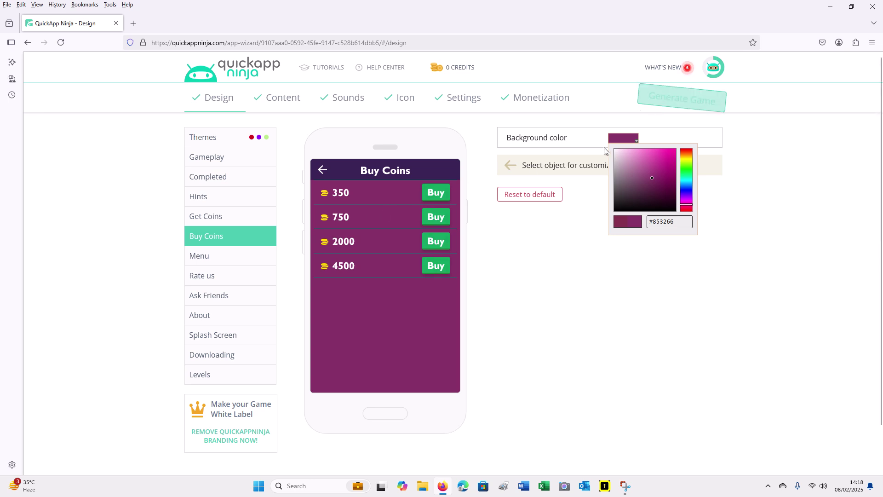
click(588, 288)
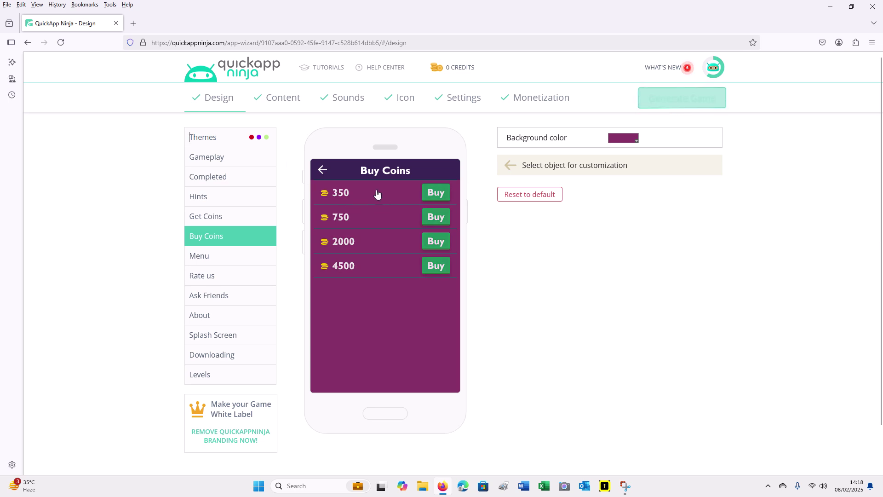
- Make the Buy Coins title bar text red
click(320, 178)
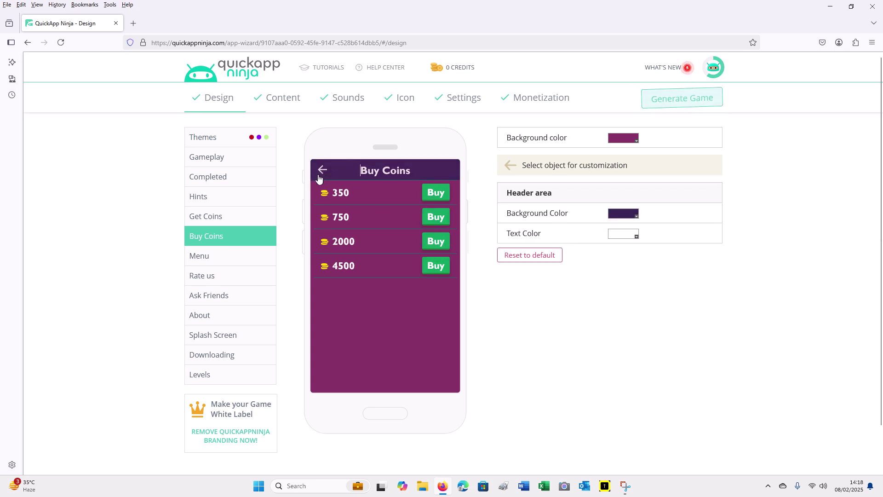
click(620, 237)
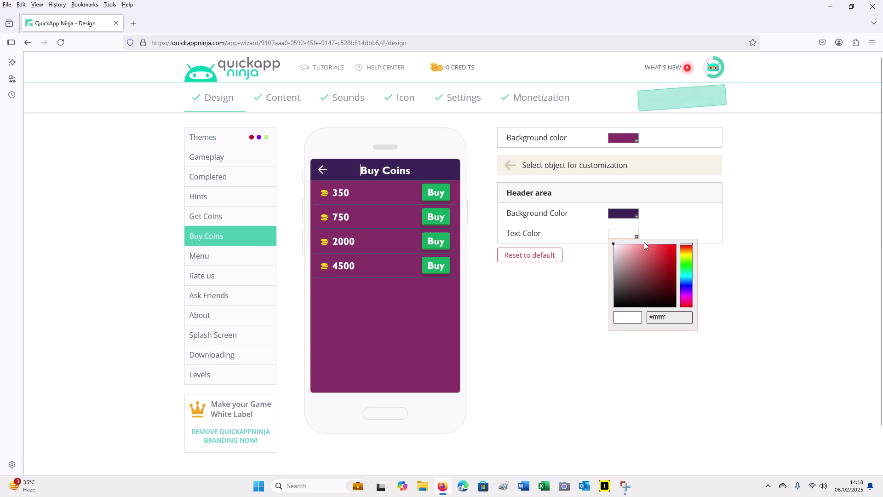
click(674, 248)
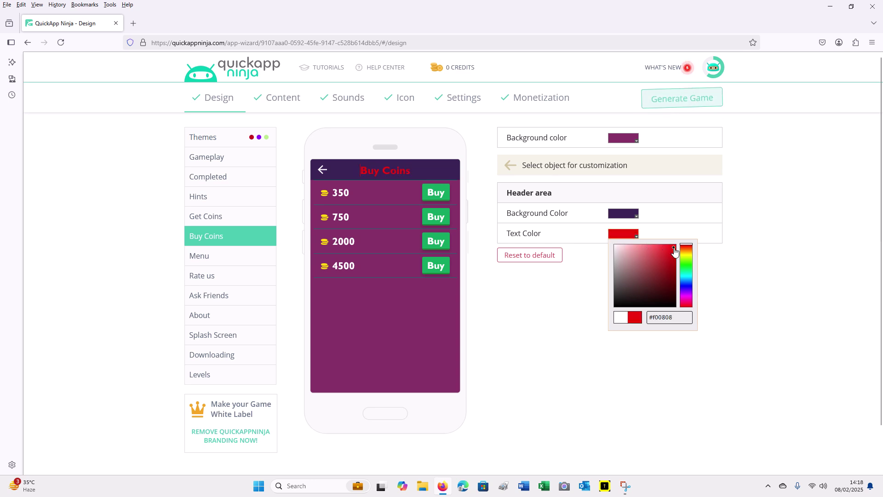
click(561, 296)
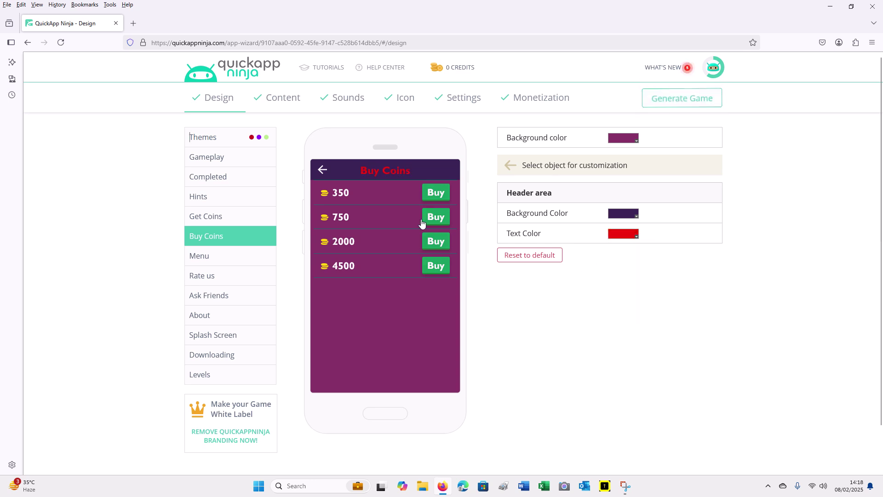
- Make the Buy labels in the coin price list red
click(345, 193)
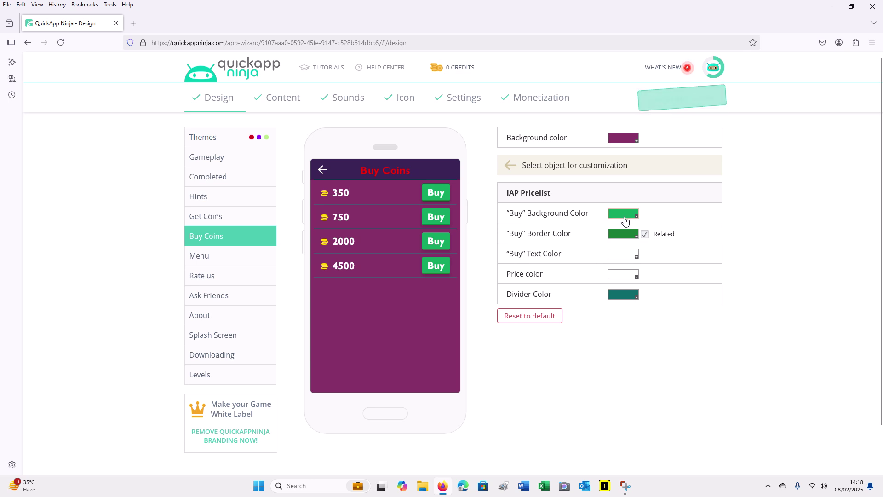
click(621, 259)
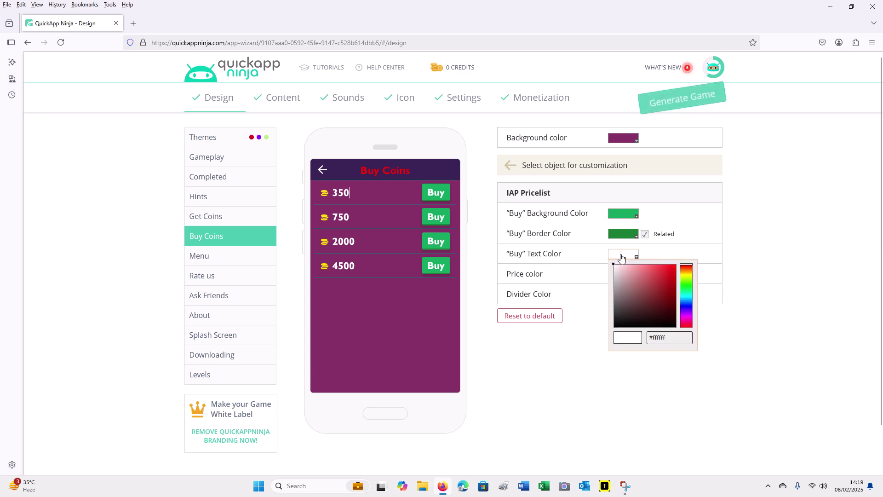
click(675, 267)
click(576, 367)
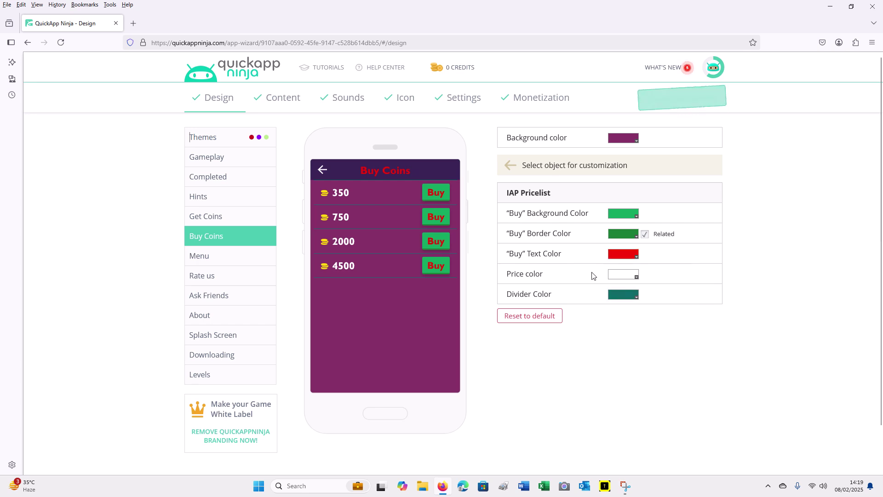
click(280, 102)
click(346, 105)
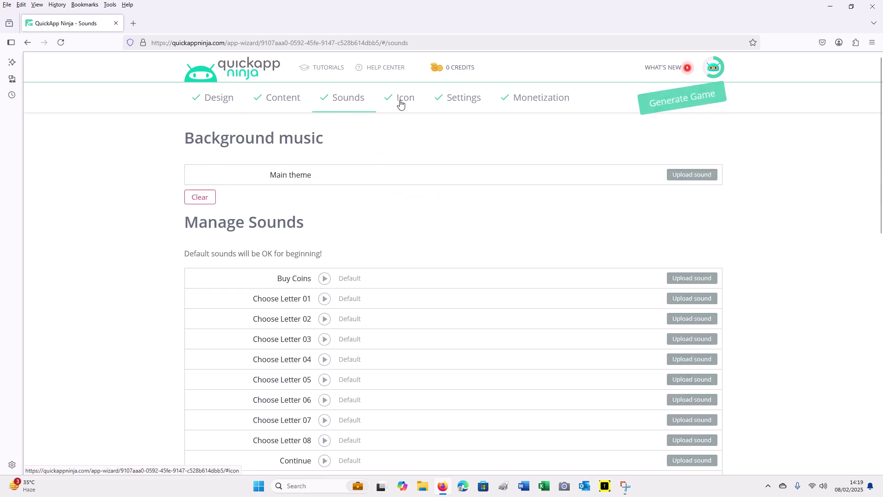
click(399, 105)
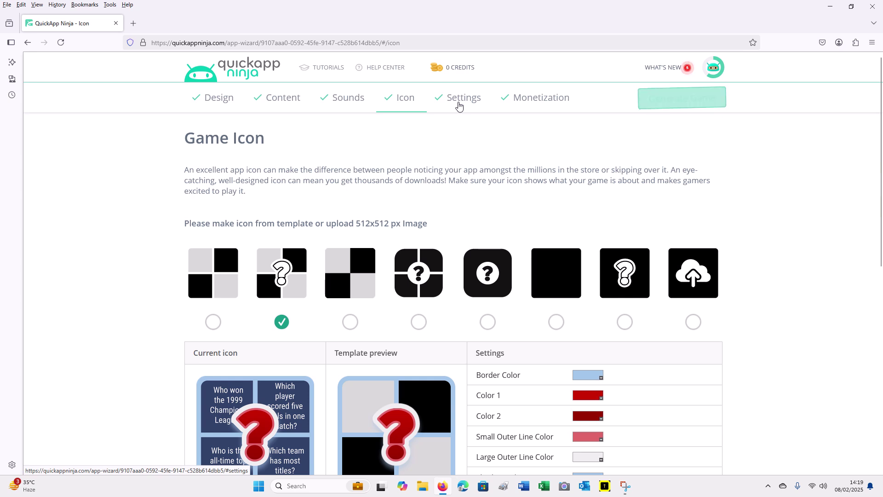
click(458, 106)
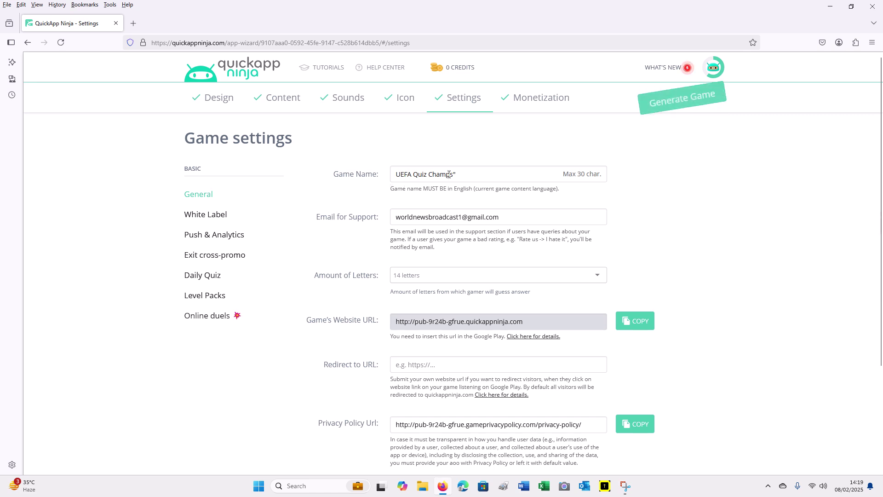
scroll(394, 241, down, 3)
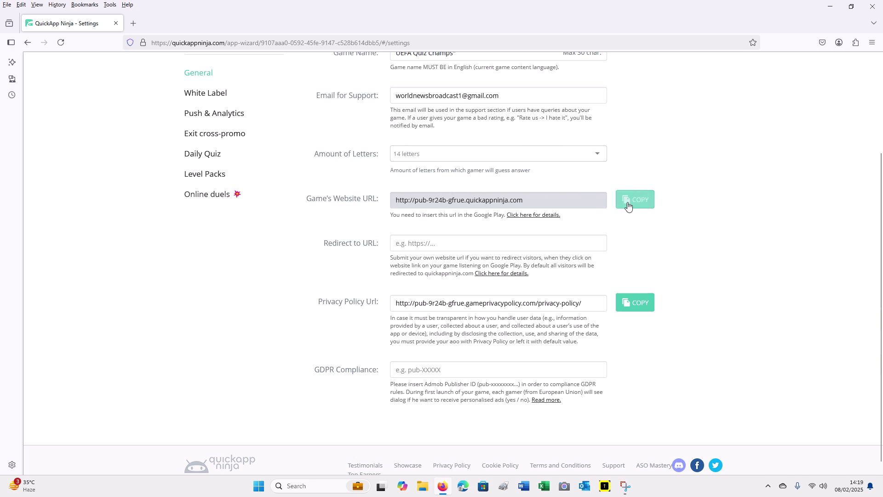
scroll(389, 259, down, 1)
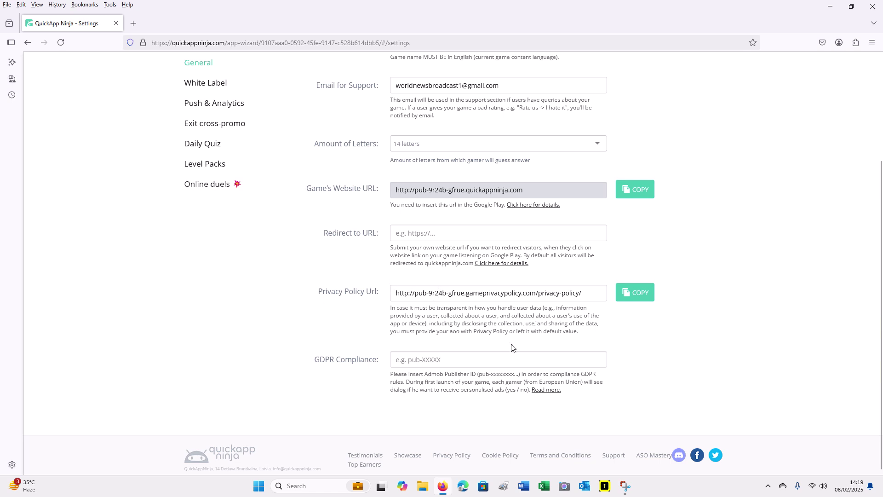
scroll(306, 305, up, 3)
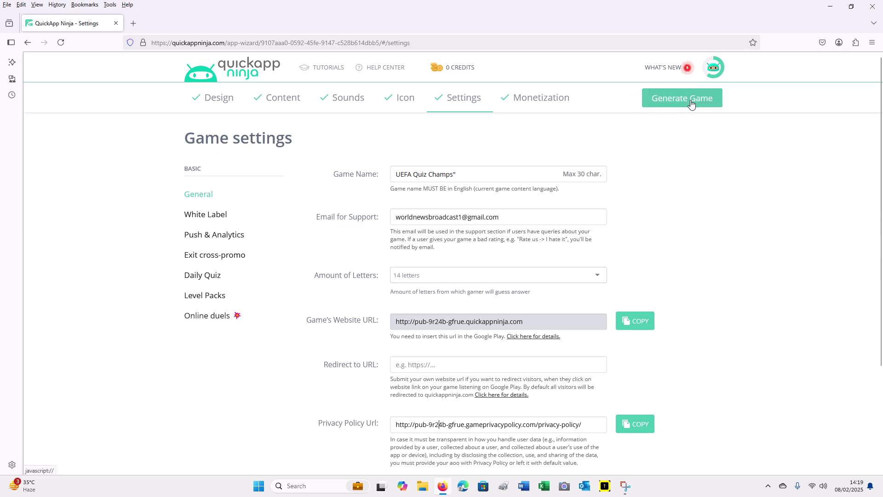
- Generate the UEFA Quiz Champs game, then choose No Thanks in the DONE! dialog to reach the Dashboard
click(691, 104)
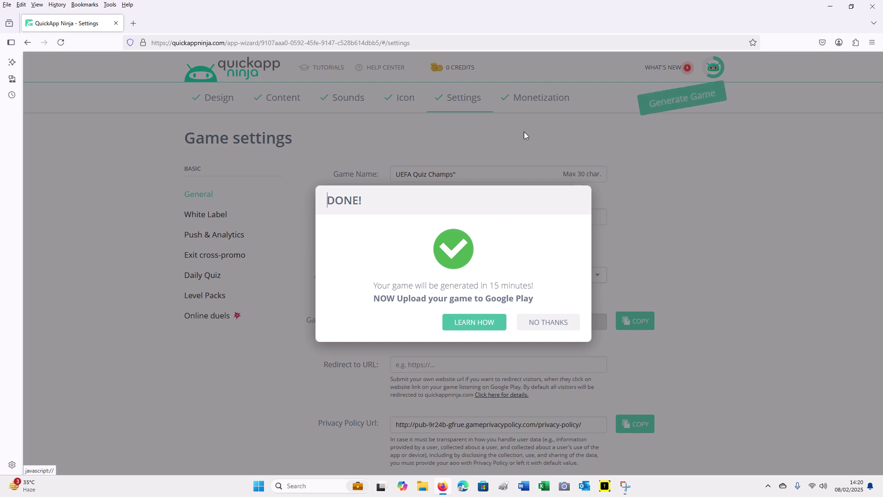
click(545, 322)
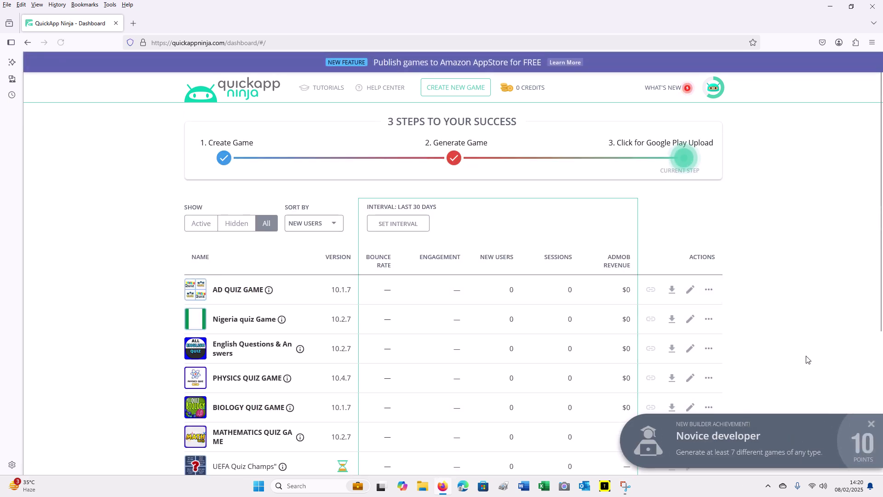
- Close the Novice developer notice and check UEFA Quiz Champs' generating status in the games list
click(871, 423)
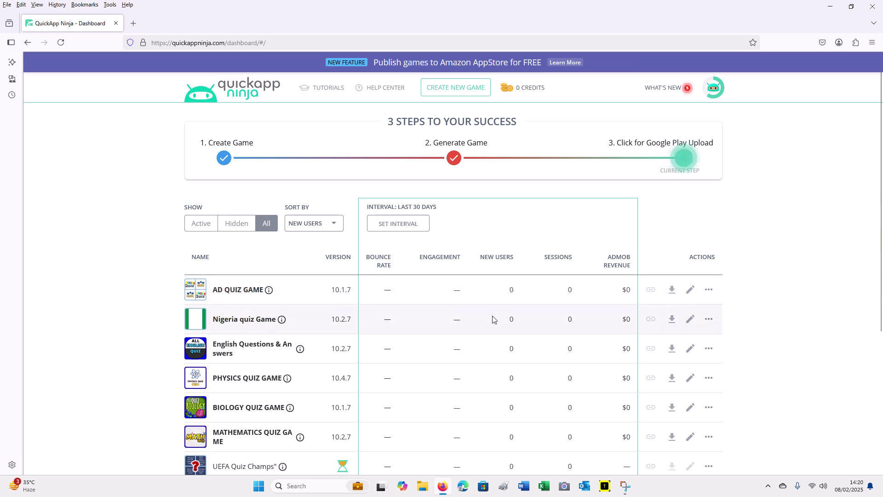
scroll(492, 324, down, 2)
scroll(493, 331, down, 2)
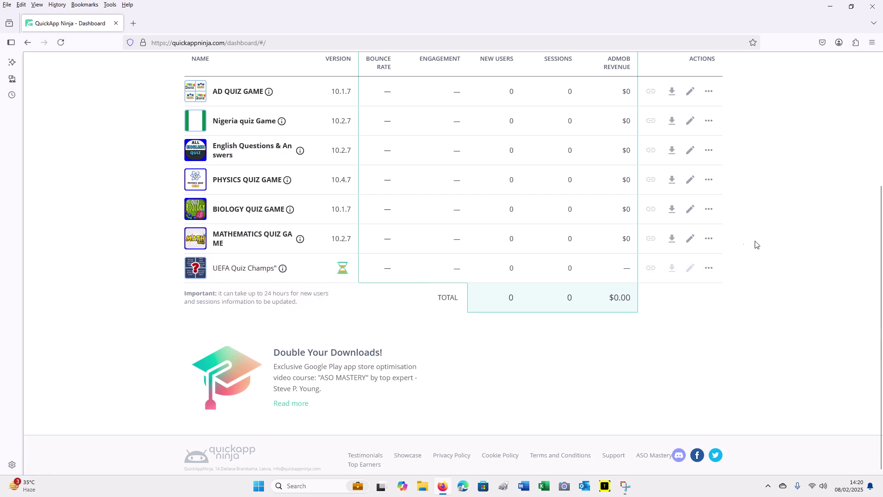
scroll(681, 294, up, 4)
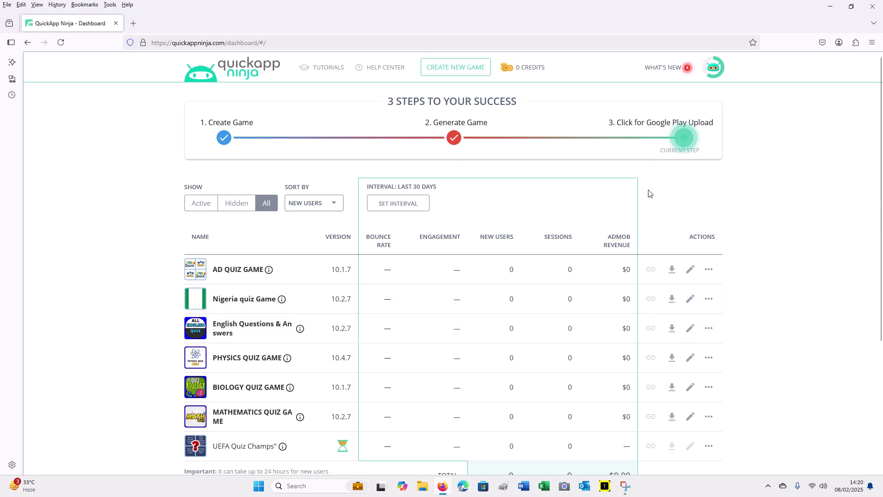
scroll(725, 206, down, 4)
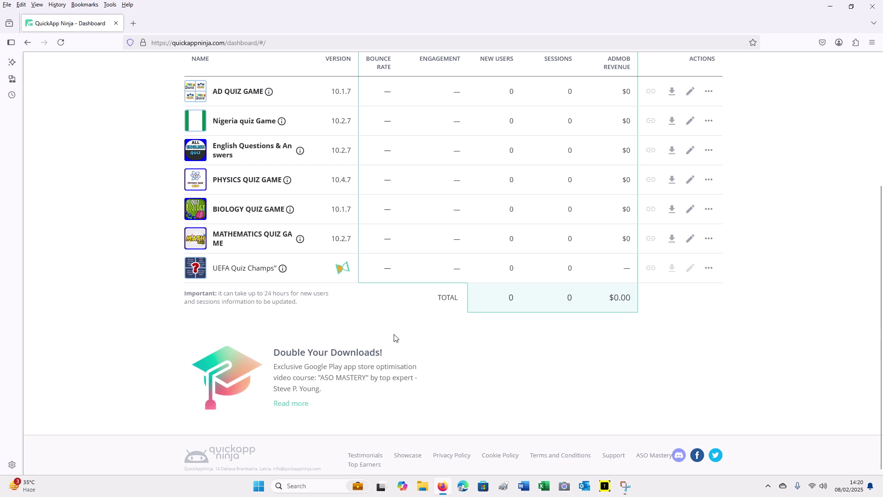
mouse_move(343, 274)
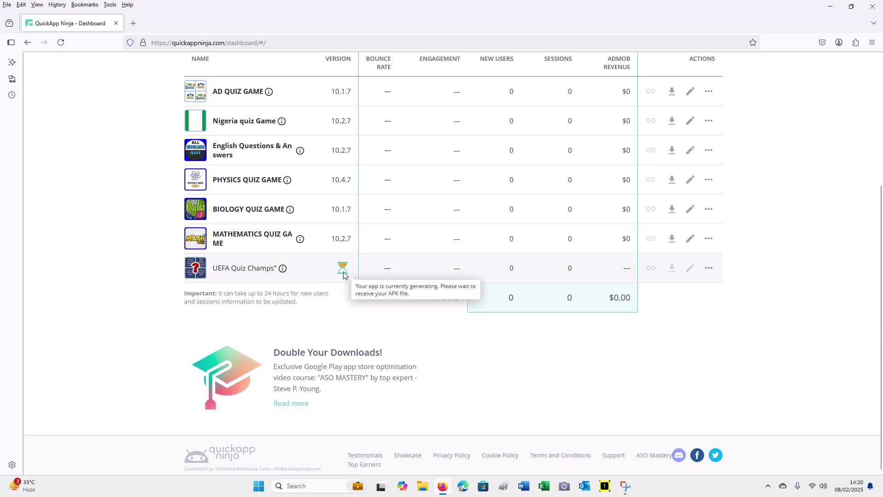
scroll(388, 331, up, 4)
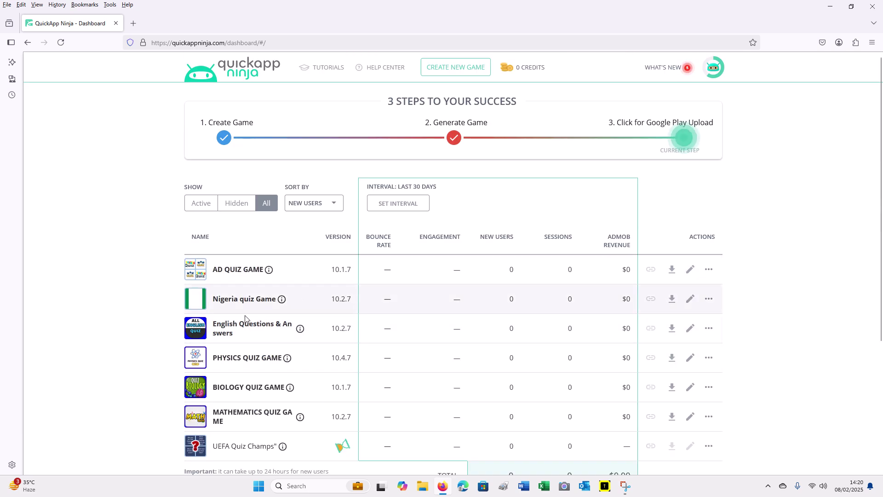
scroll(239, 351, down, 1)
scroll(240, 351, down, 2)
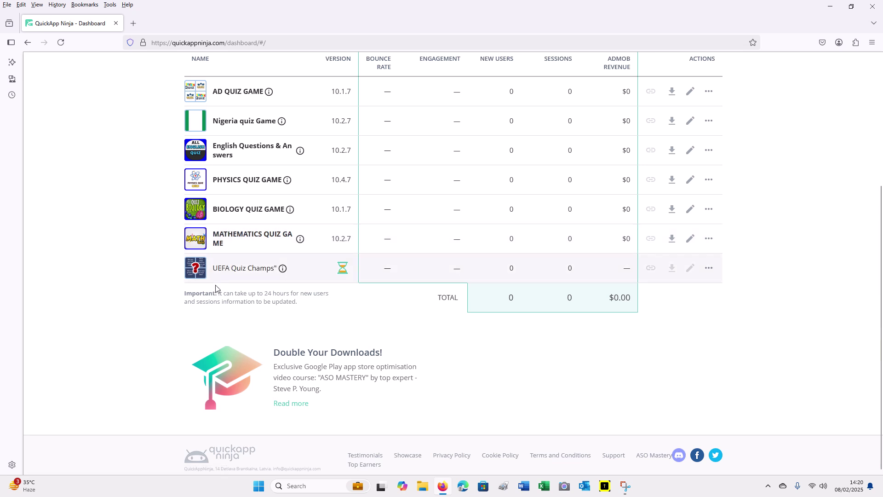
scroll(210, 294, up, 2)
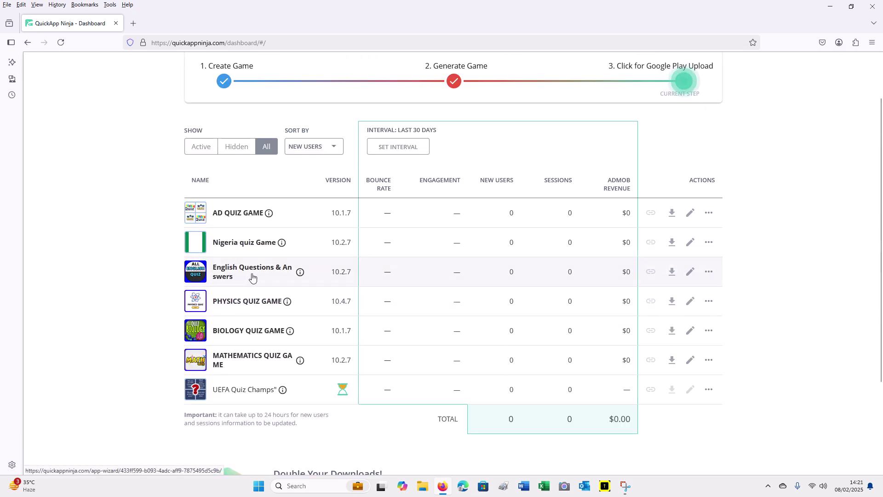
- Open the English Questions & Answers game in the editor via its Edit game action
click(711, 272)
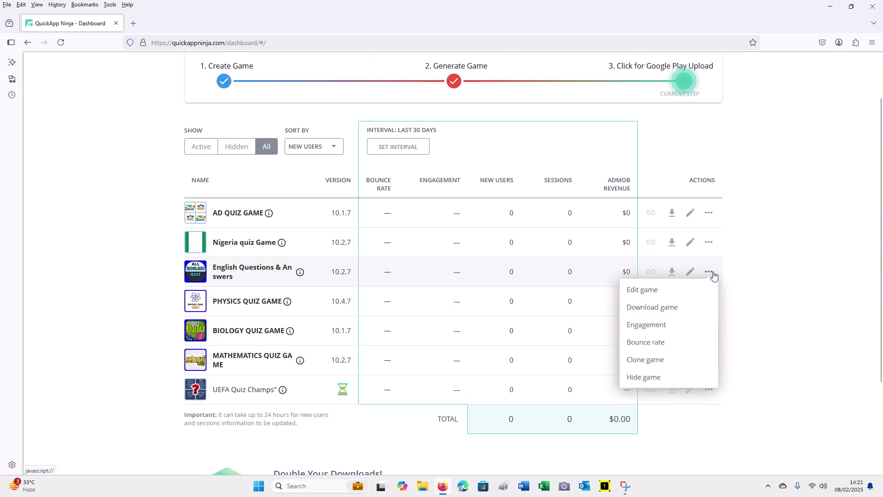
click(648, 290)
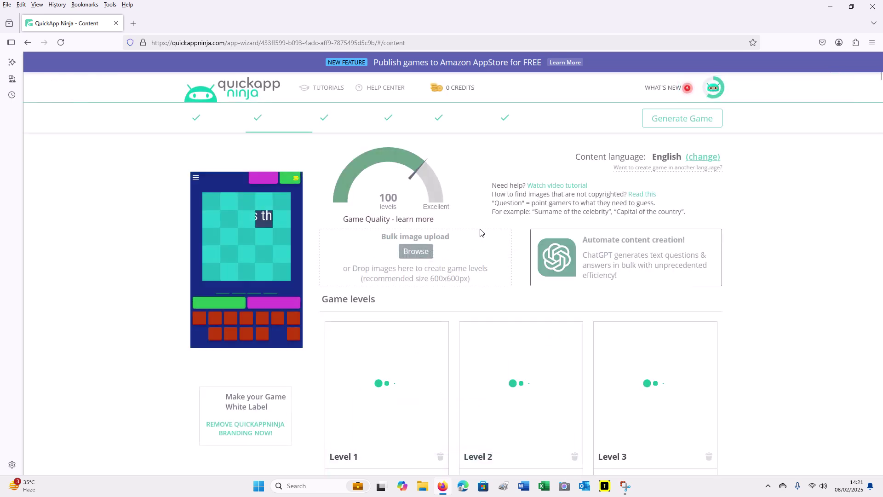
scroll(476, 235, down, 5)
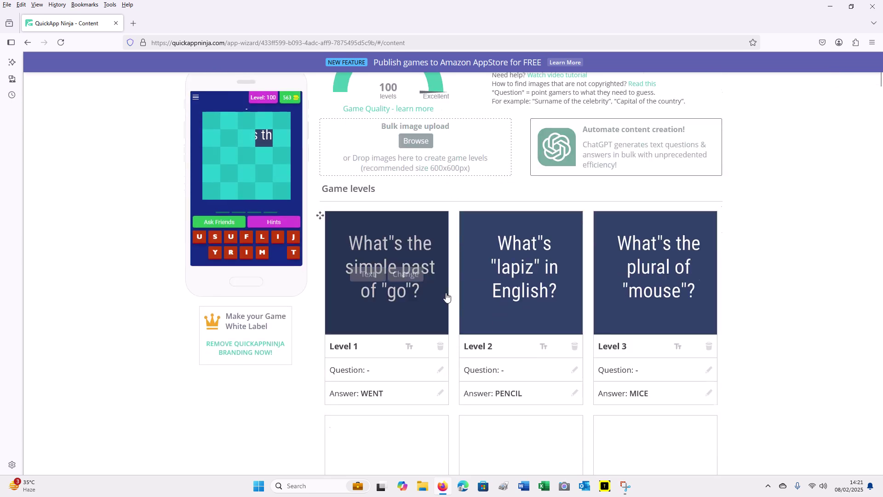
scroll(532, 323, down, 10)
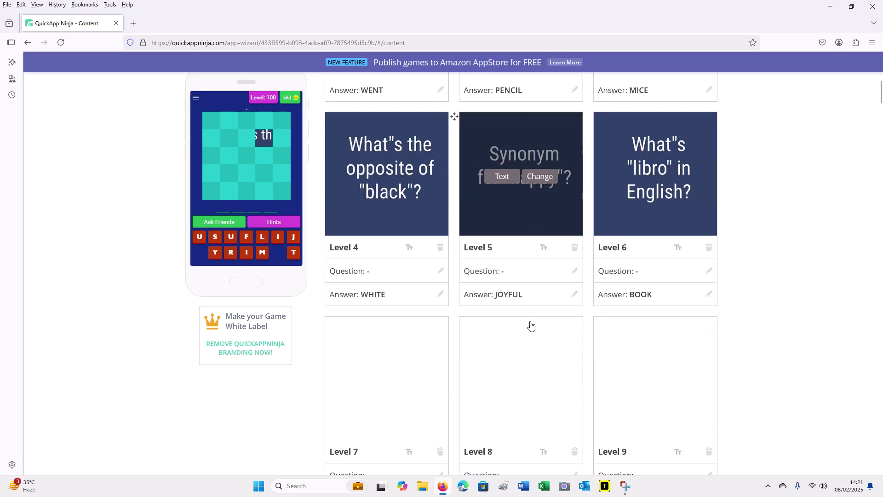
scroll(462, 199, up, 6)
scroll(462, 199, up, 8)
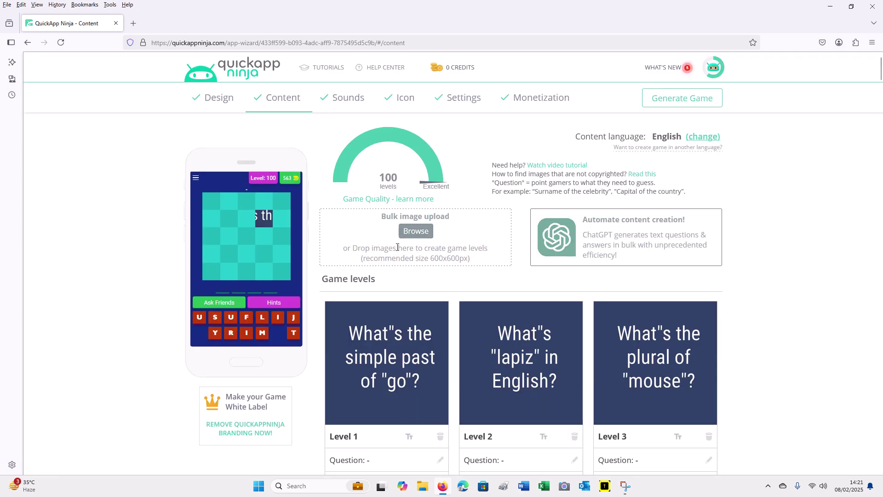
- Review the game's Design, Content and Sounds tabs
click(215, 104)
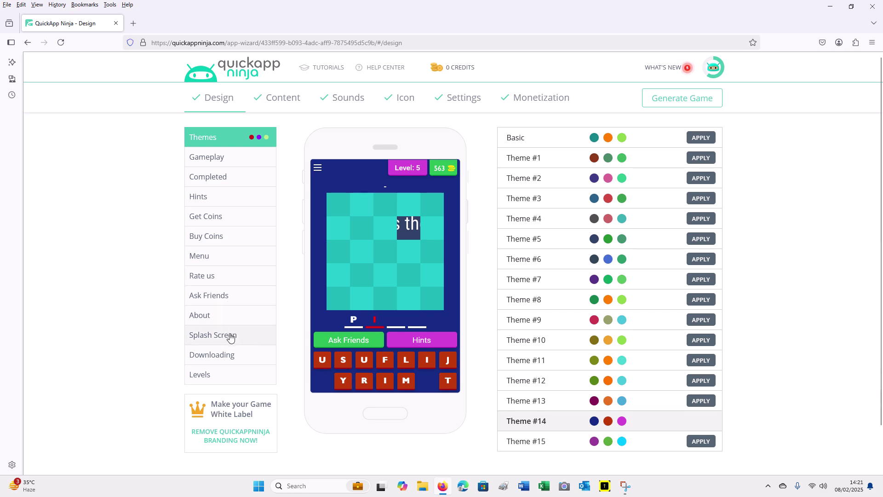
click(293, 105)
click(341, 105)
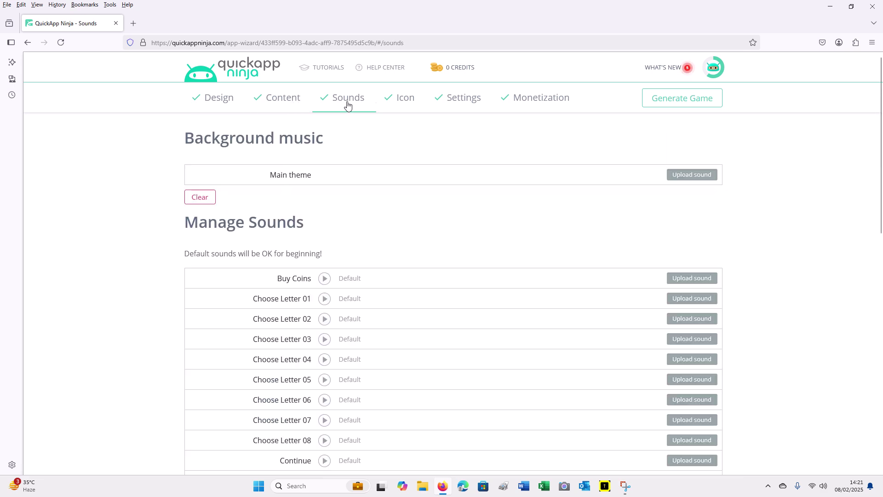
scroll(366, 308, down, 15)
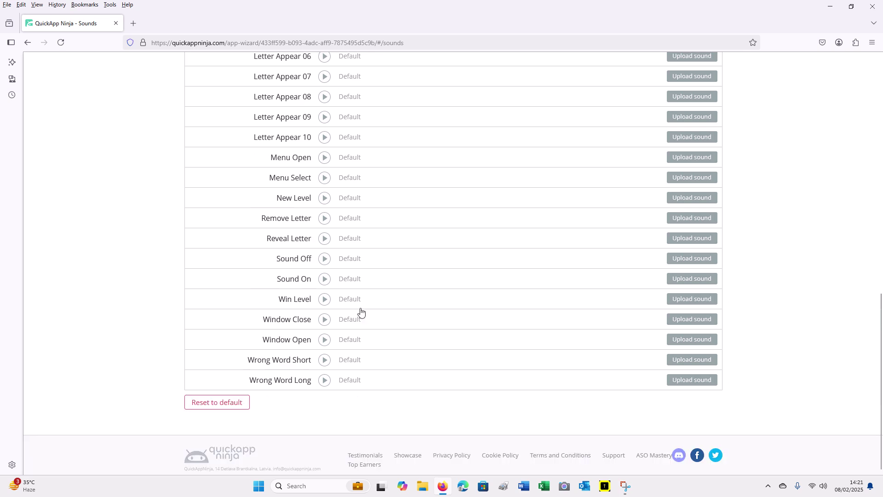
scroll(386, 276, up, 13)
scroll(395, 266, up, 3)
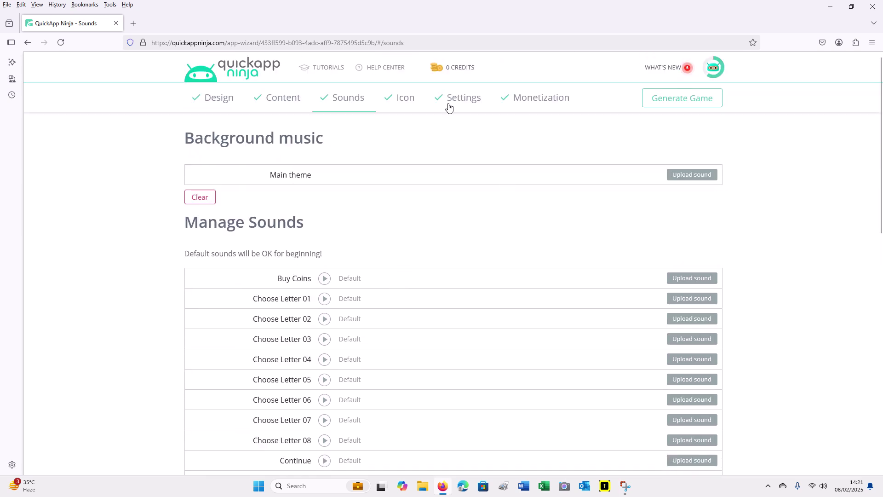
- Review the Icon tab, then go to the Settings tab
click(406, 99)
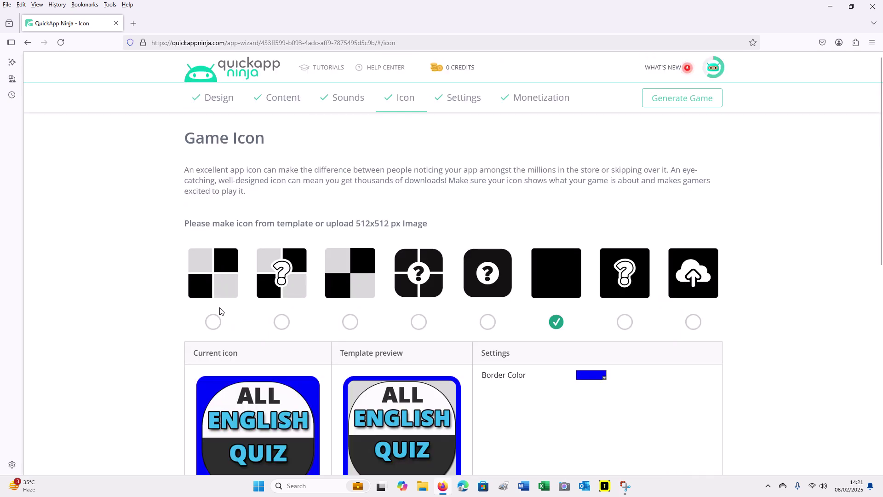
scroll(247, 314, down, 4)
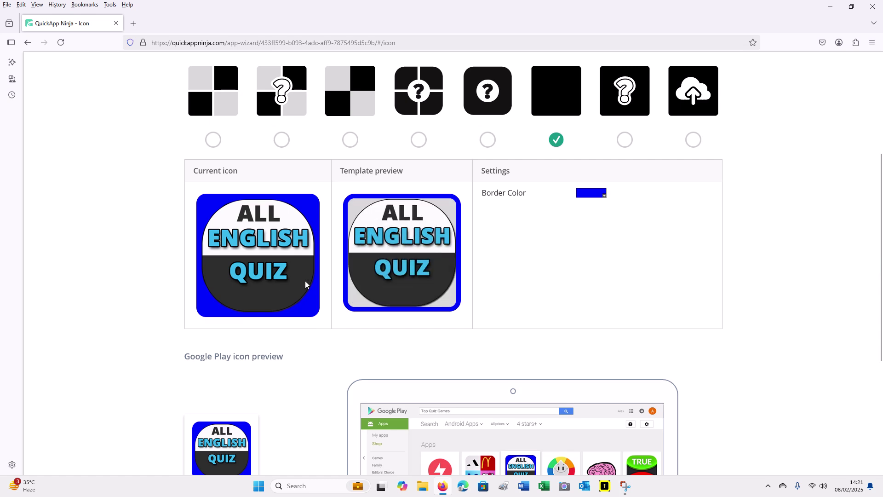
scroll(367, 273, down, 4)
scroll(465, 276, up, 4)
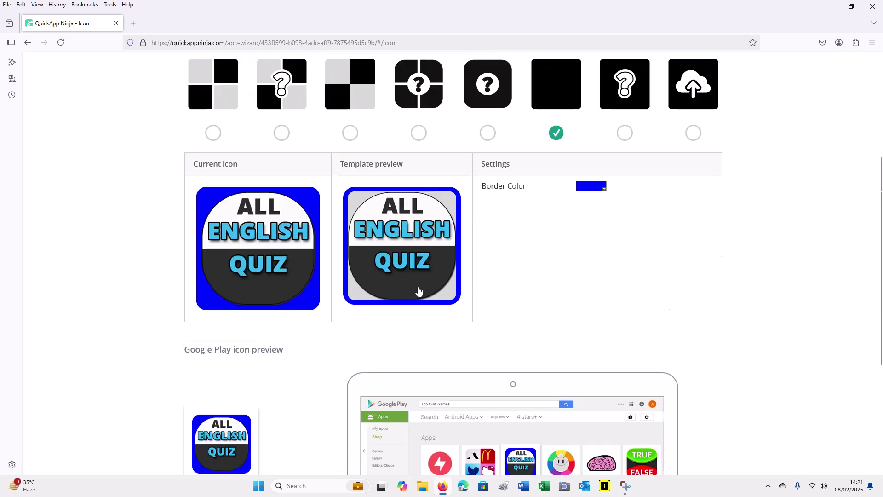
scroll(490, 240, up, 4)
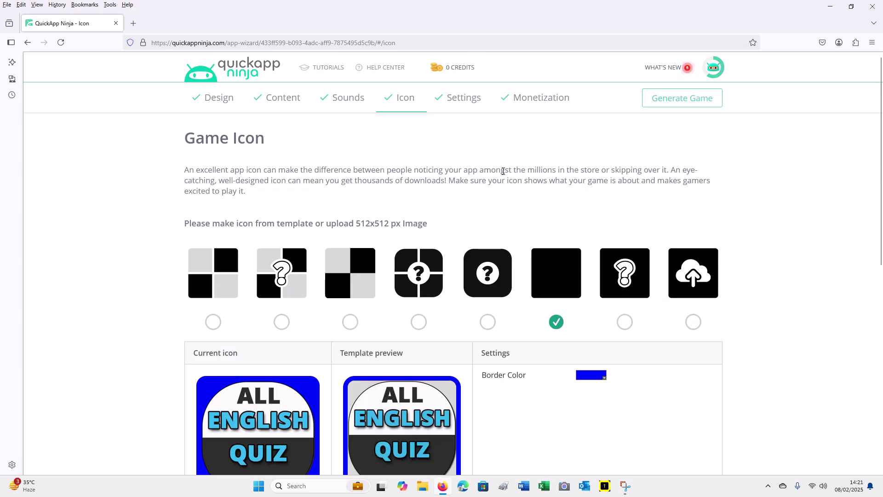
click(464, 99)
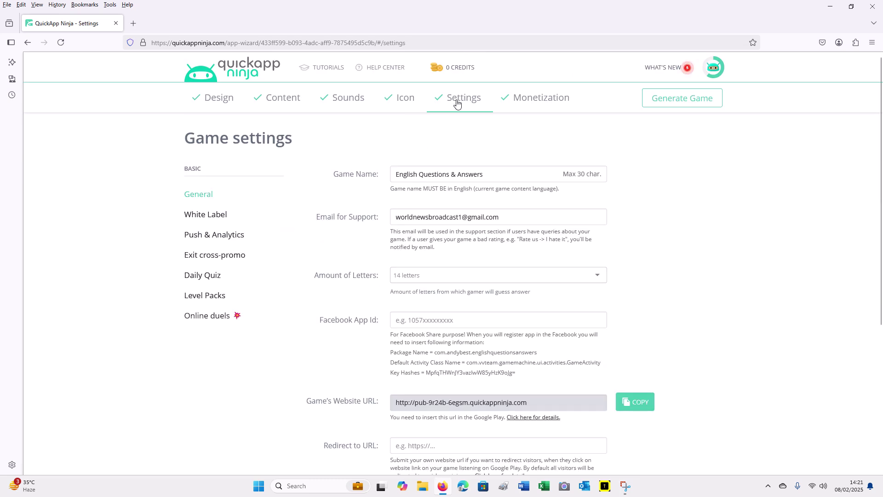
- Look over the English game's Monetization options
click(543, 100)
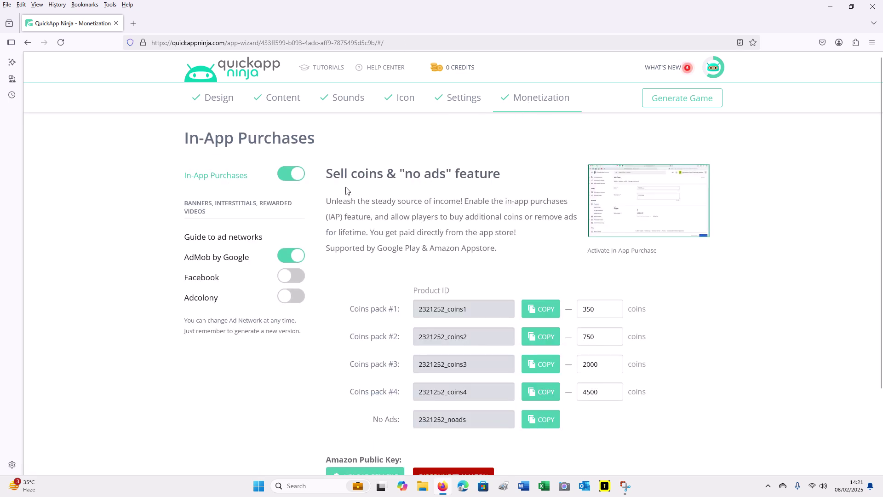
scroll(590, 420, down, 3)
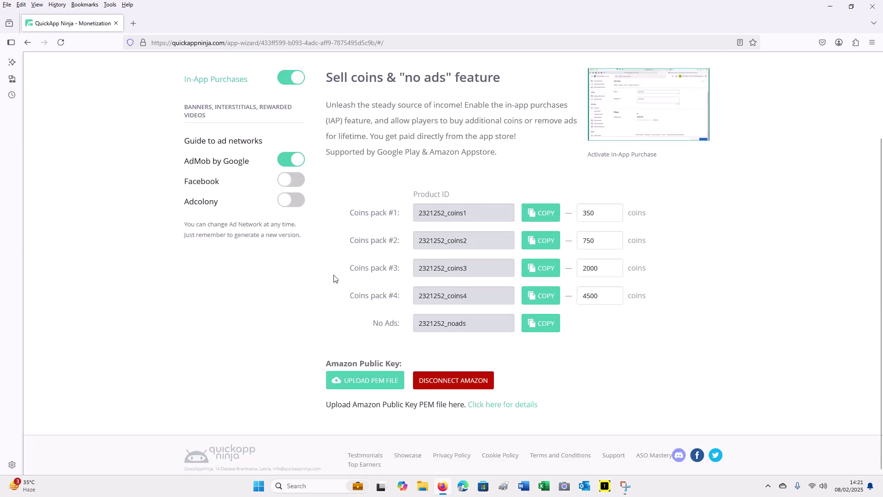
scroll(305, 246, up, 2)
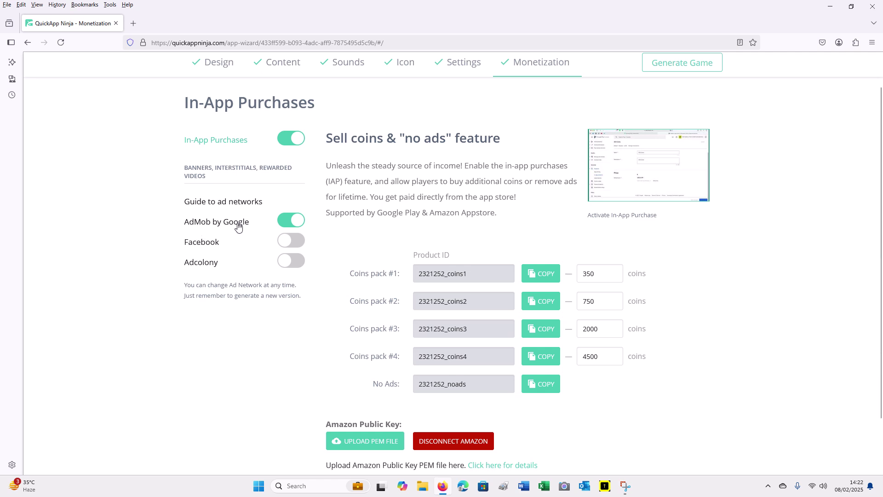
scroll(251, 251, down, 2)
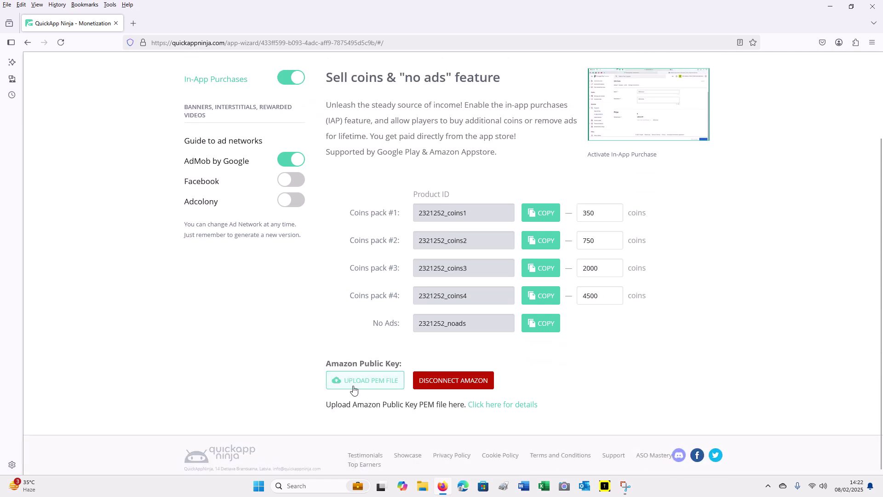
scroll(429, 64, up, 3)
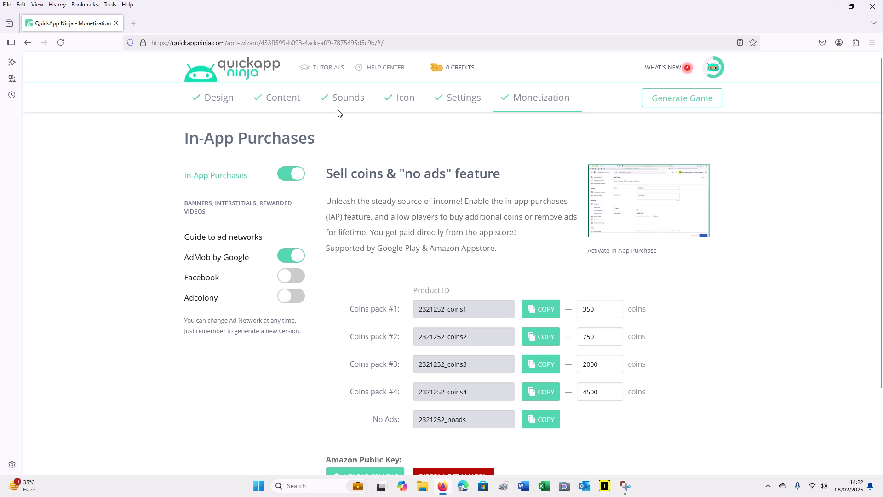
- Leave the editor via the quickapp ninja logo, answering NO in the Warning dialog
click(237, 68)
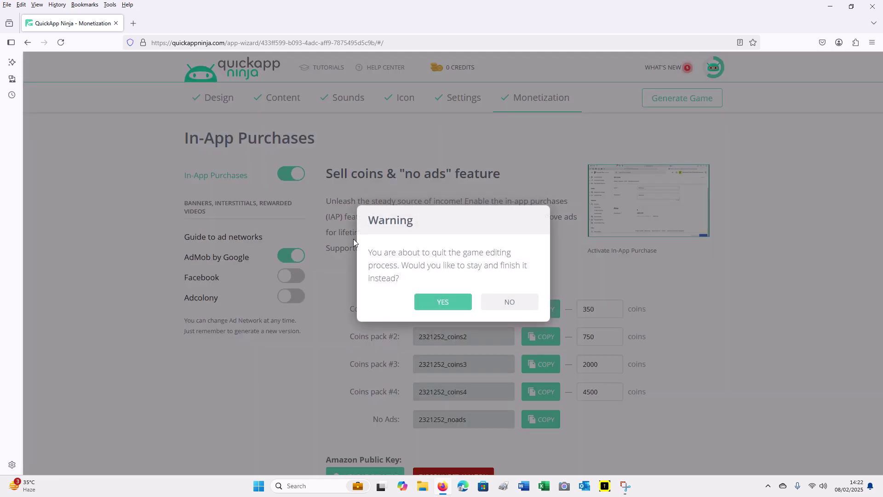
click(436, 303)
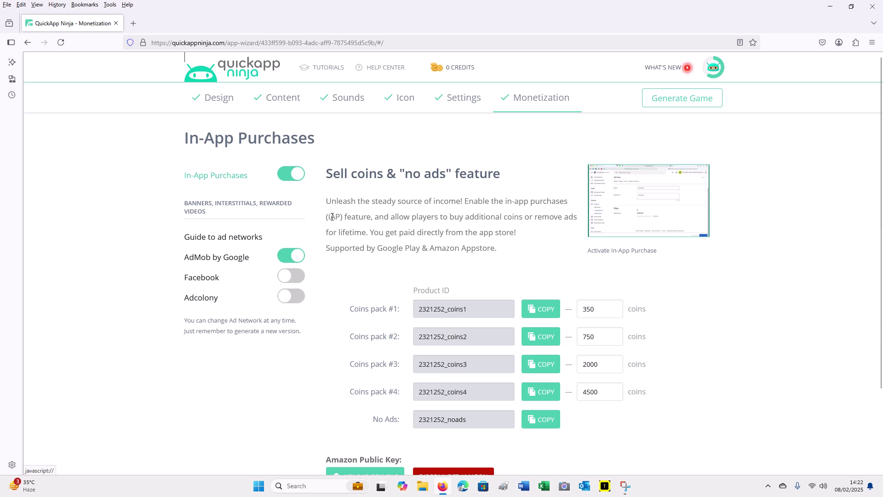
click(246, 72)
click(445, 303)
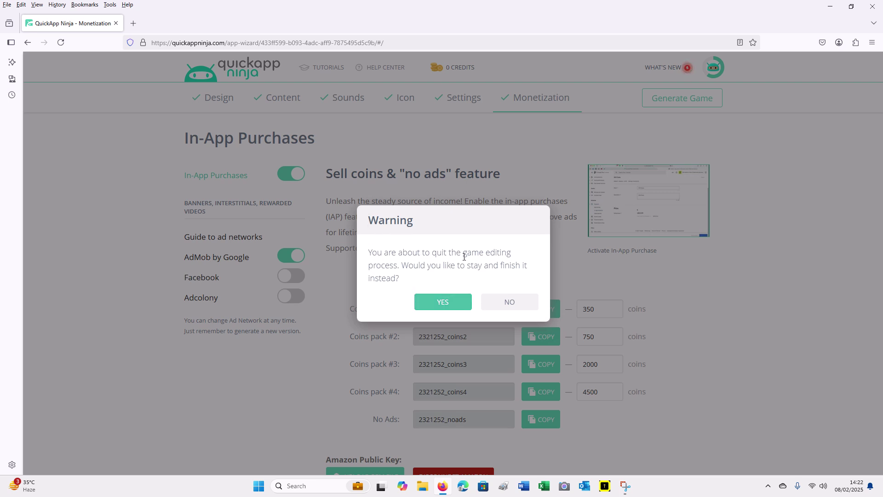
click(500, 311)
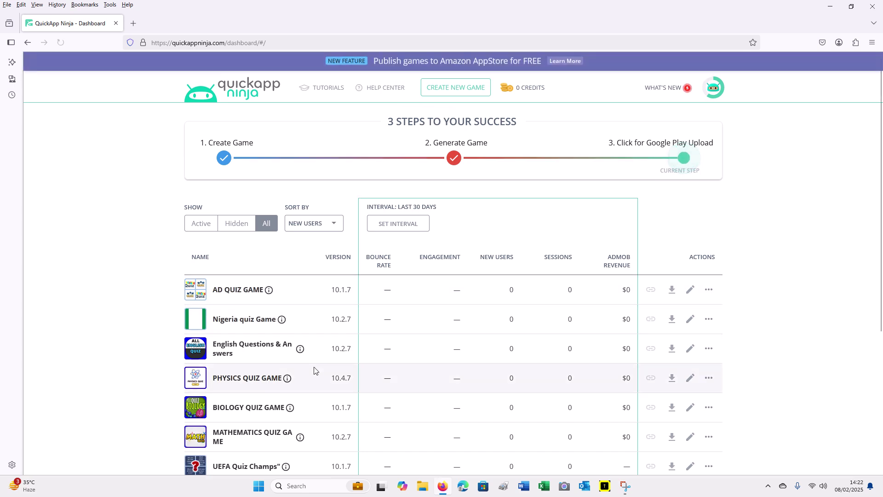
- Scroll through the 29 Champions League levels on the UEFA Quiz Champs Content step
scroll(314, 367, down, 4)
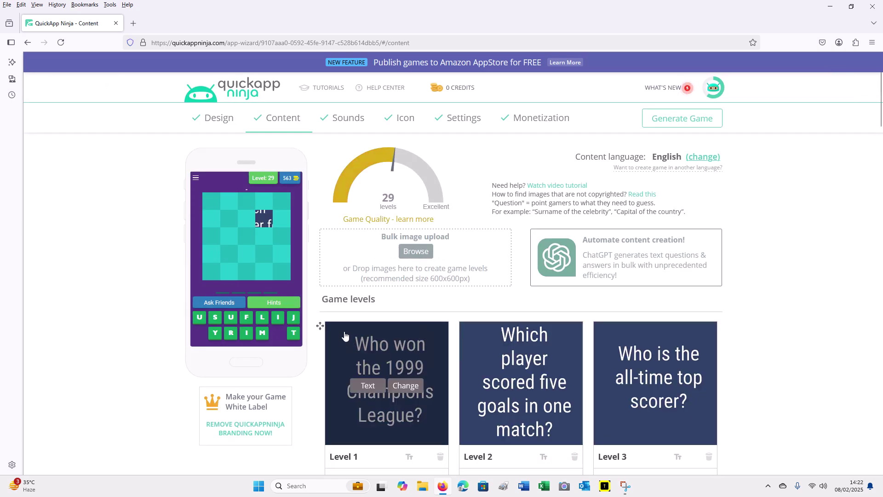
scroll(418, 305, down, 5)
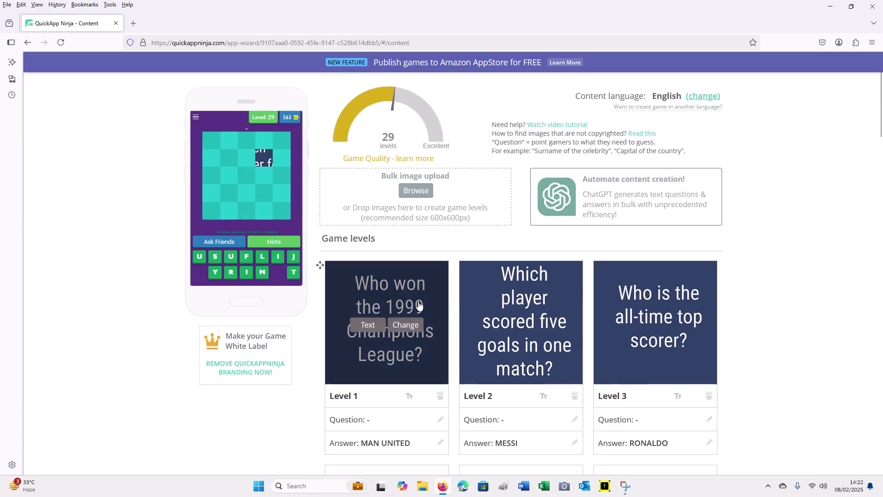
scroll(281, 272, up, 3)
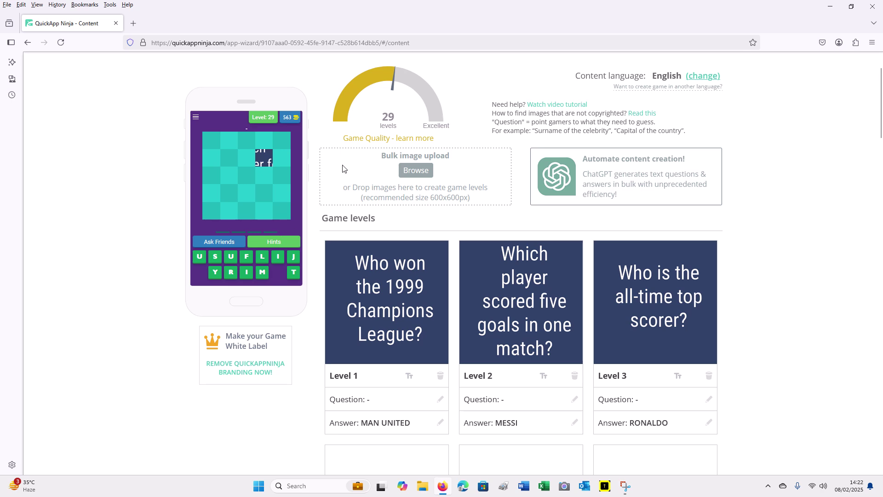
scroll(414, 161, up, 2)
- On the Icon tab, select the plain four-panel icon template
click(400, 105)
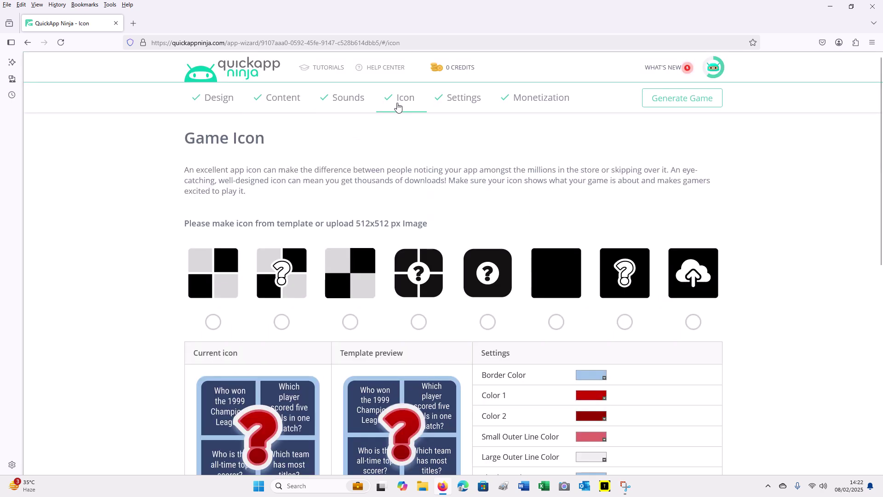
scroll(239, 247, down, 4)
scroll(230, 230, up, 2)
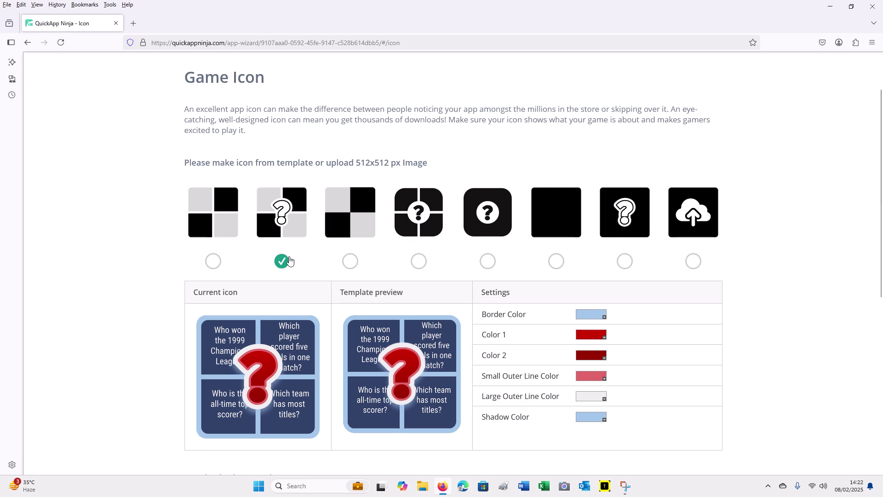
click(213, 262)
- Apply the single-question template as the game icon
scroll(579, 365, down, 4)
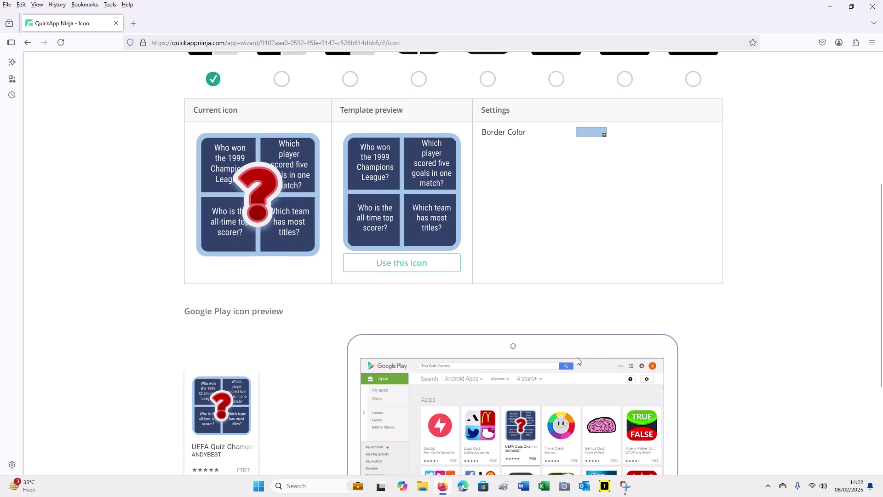
scroll(563, 217, down, 3)
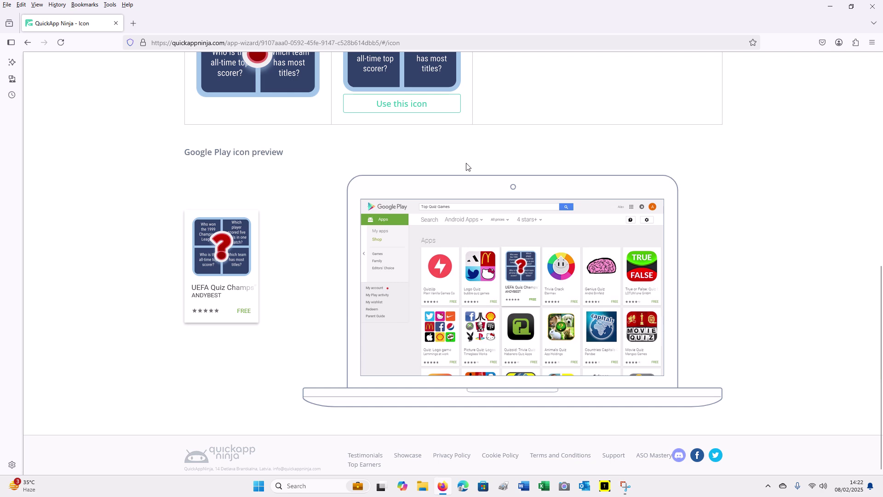
scroll(519, 242, up, 8)
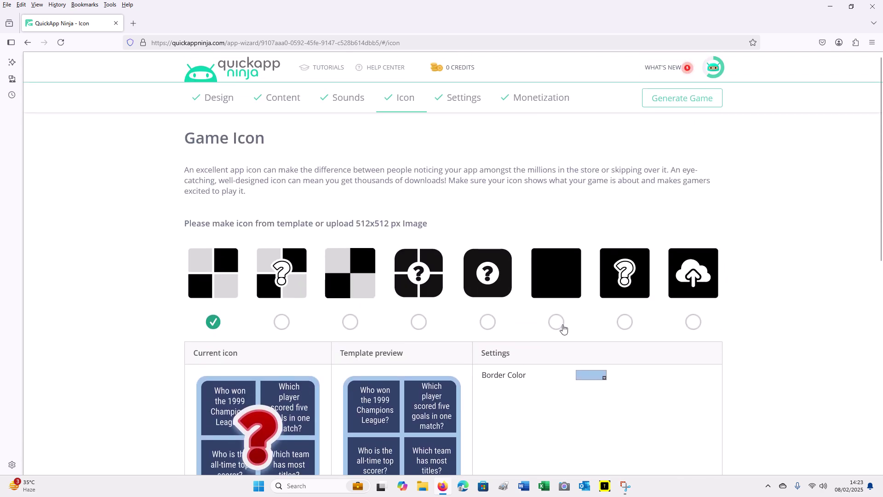
scroll(571, 335, down, 1)
scroll(322, 284, up, 1)
scroll(460, 295, down, 2)
scroll(537, 315, up, 2)
scroll(536, 315, down, 2)
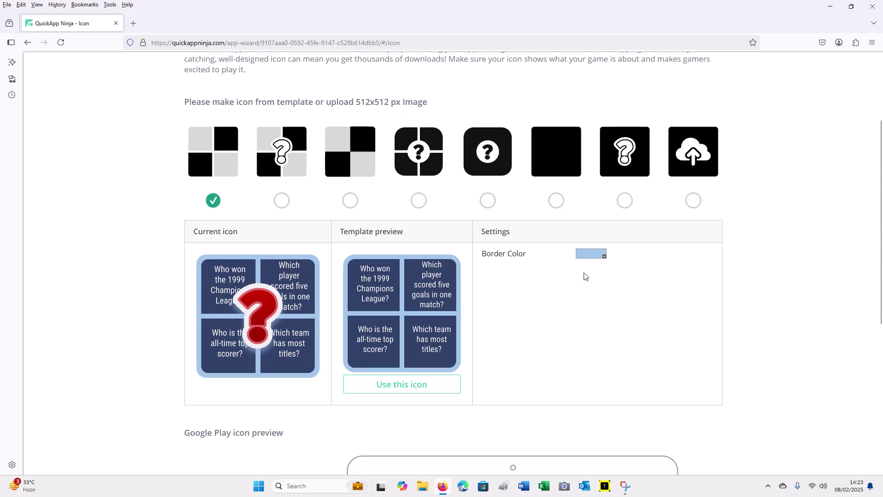
click(555, 202)
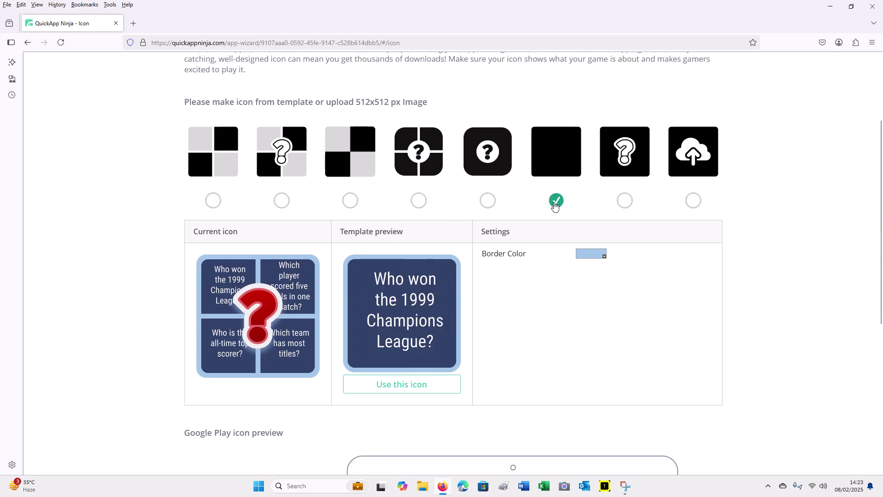
click(401, 387)
mouse_move(402, 324)
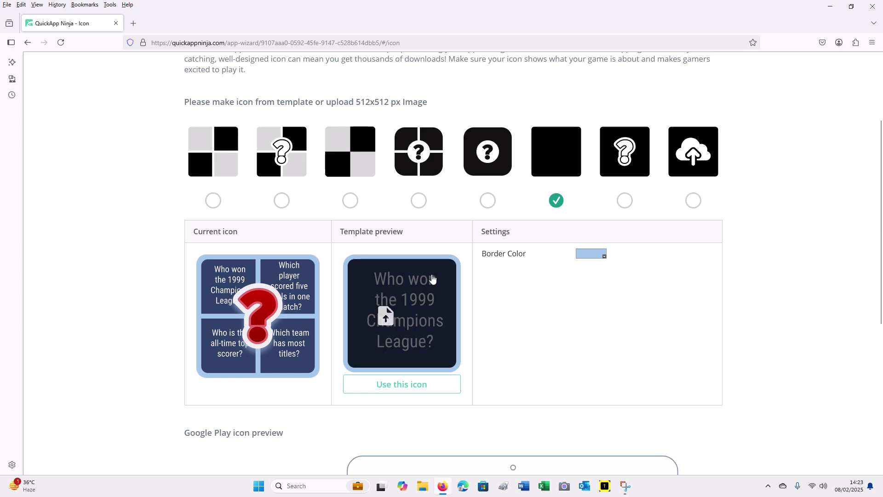
- In a new tab, search Google for UEFA Champions League and show image results
click(133, 23)
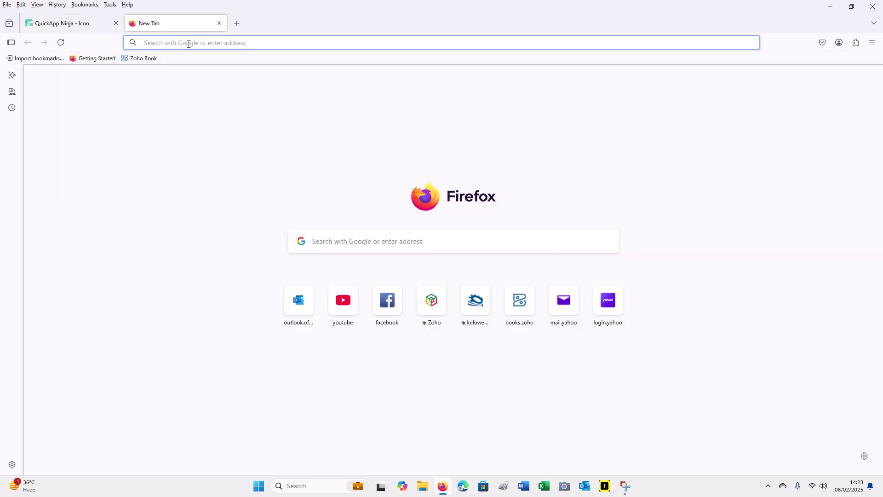
text(g)
key(Return)
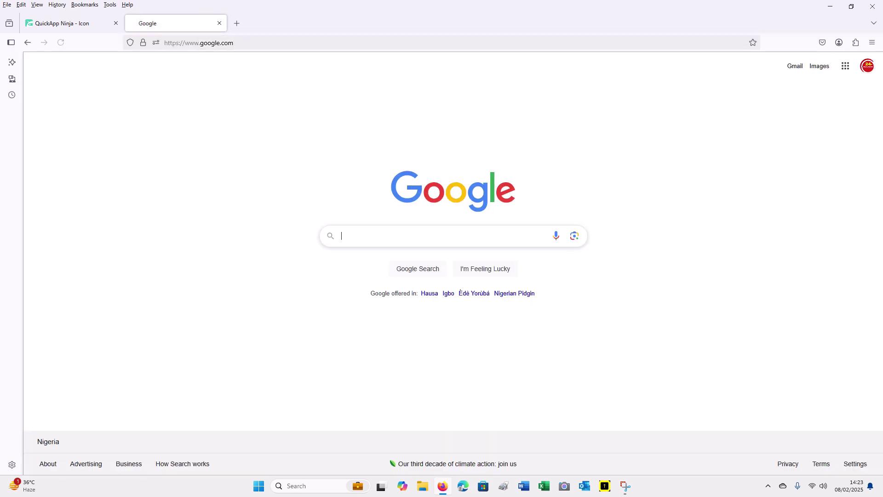
text(CHA)
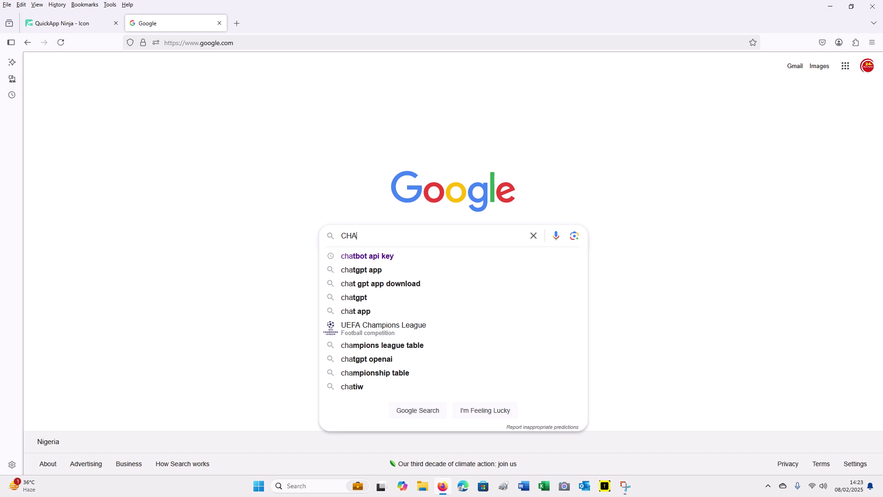
text(M)
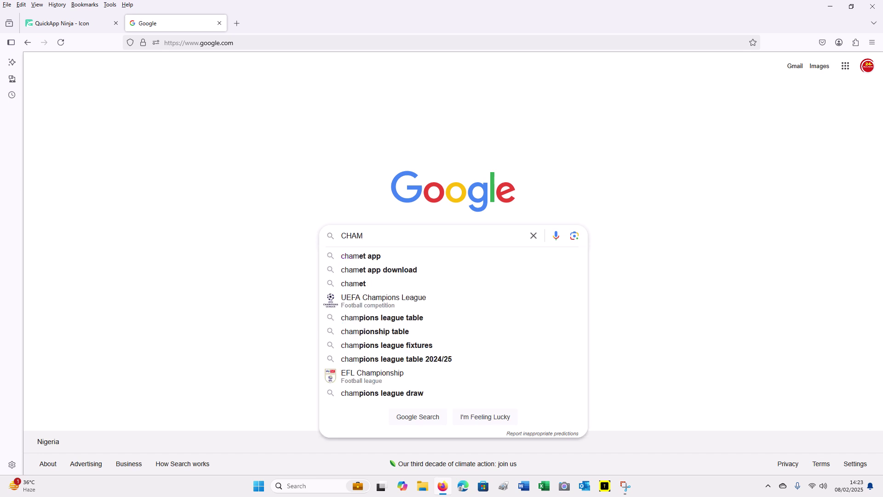
click(358, 297)
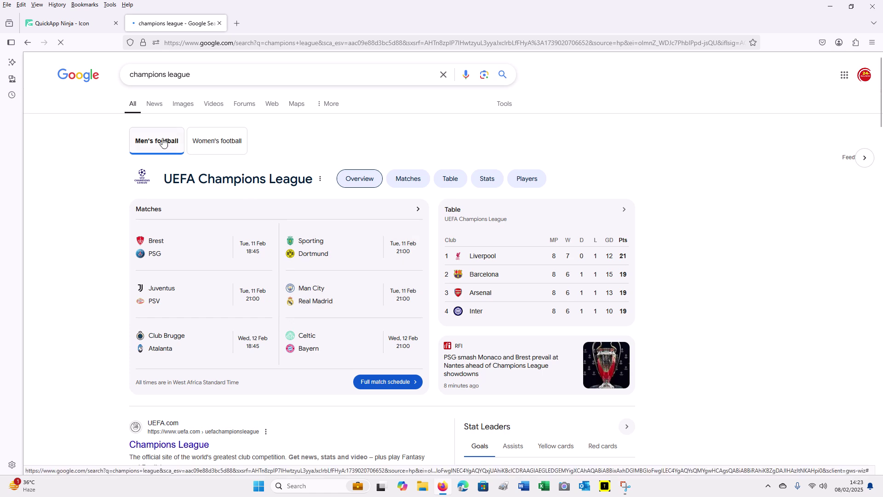
click(185, 105)
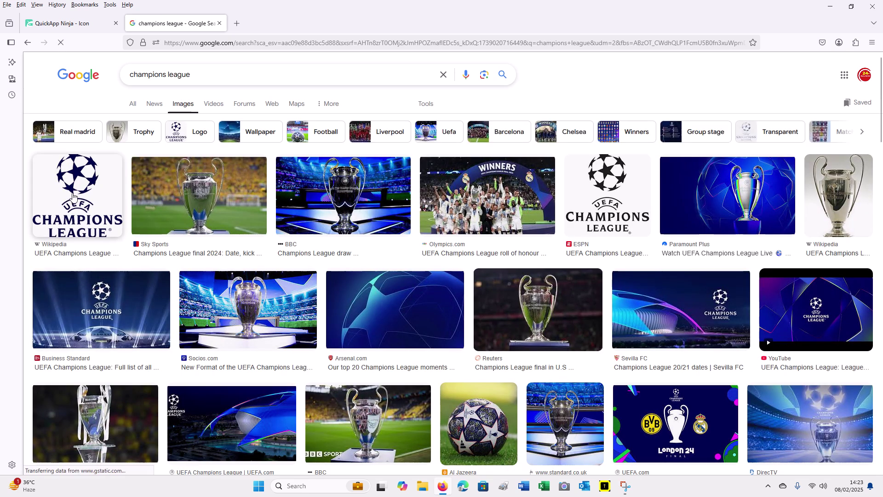
- Preview the UEFA and ESPN Champions League logo images
click(75, 197)
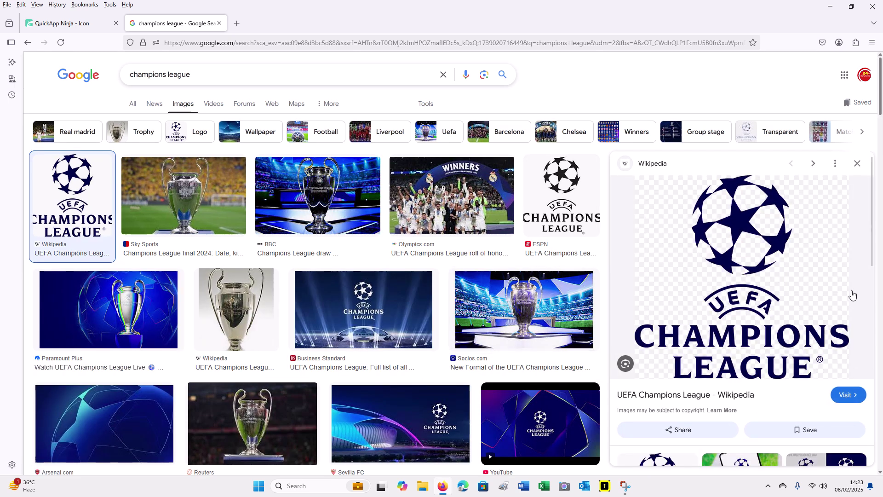
scroll(316, 291, down, 2)
scroll(316, 291, down, 3)
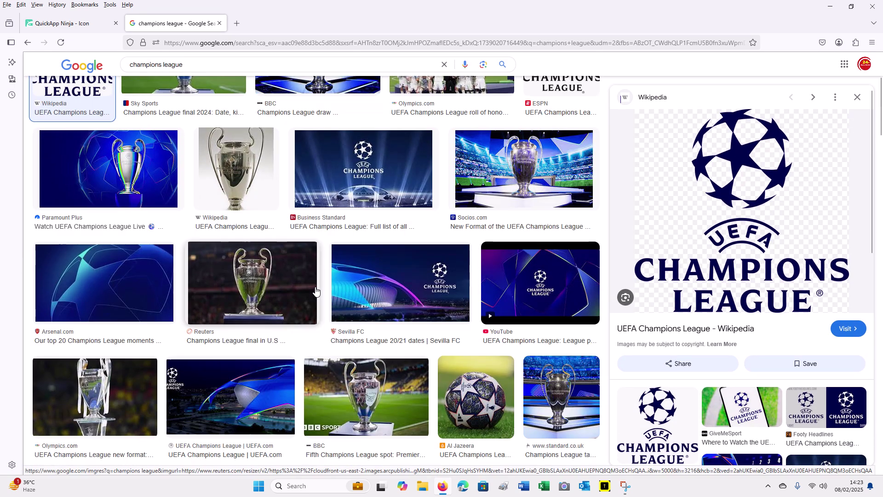
scroll(572, 156, up, 2)
click(572, 157)
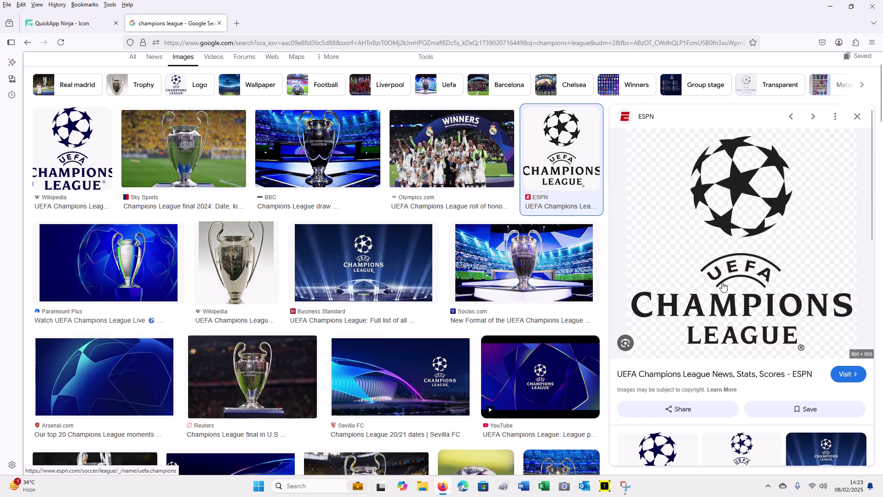
scroll(118, 246, down, 10)
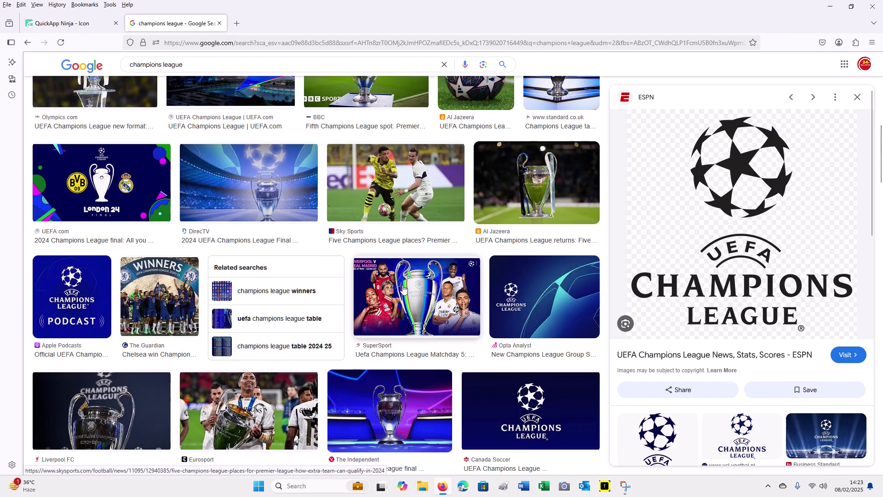
scroll(403, 288, down, 2)
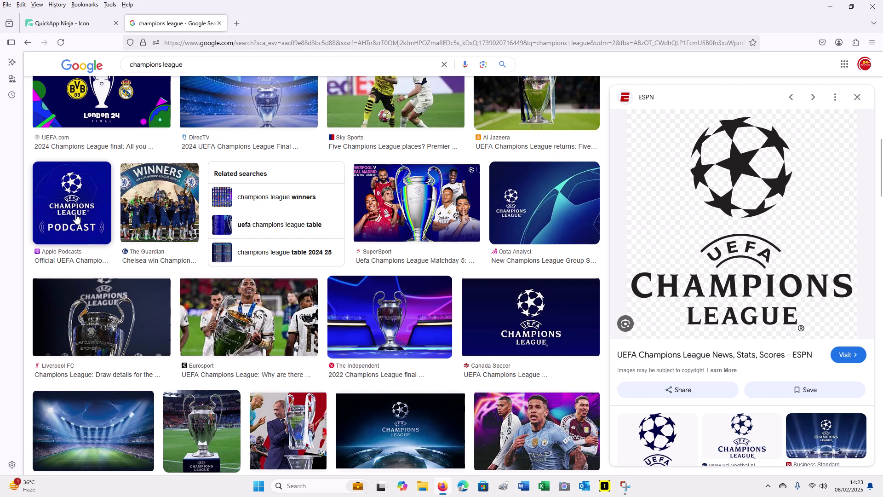
scroll(449, 306, down, 9)
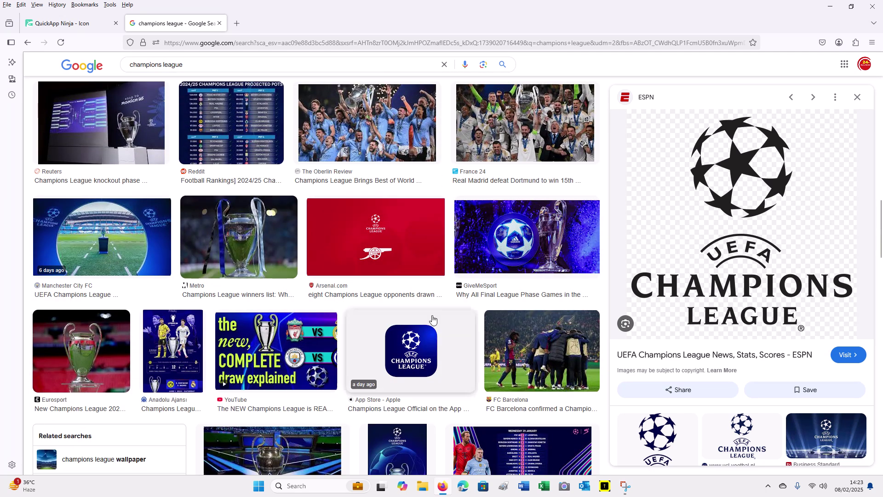
- Save the App Store Champions League logo to Downloads and return to the QuickApp Ninja tab
click(411, 350)
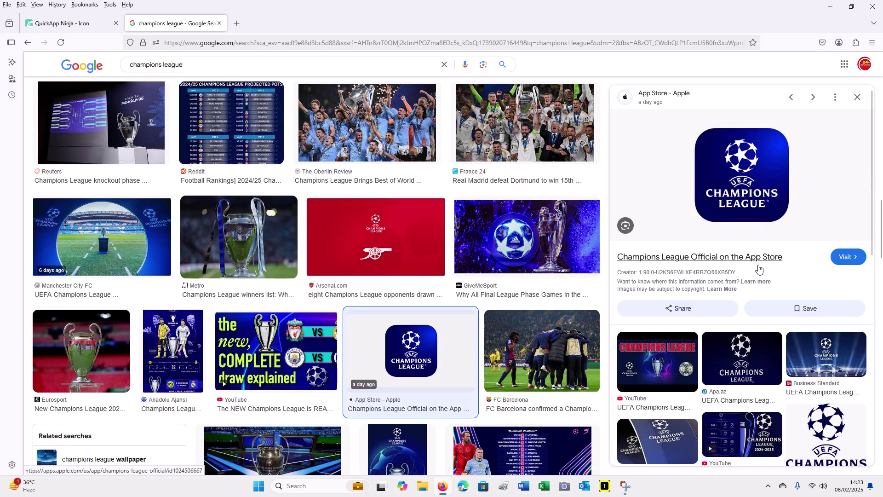
right_click(739, 167)
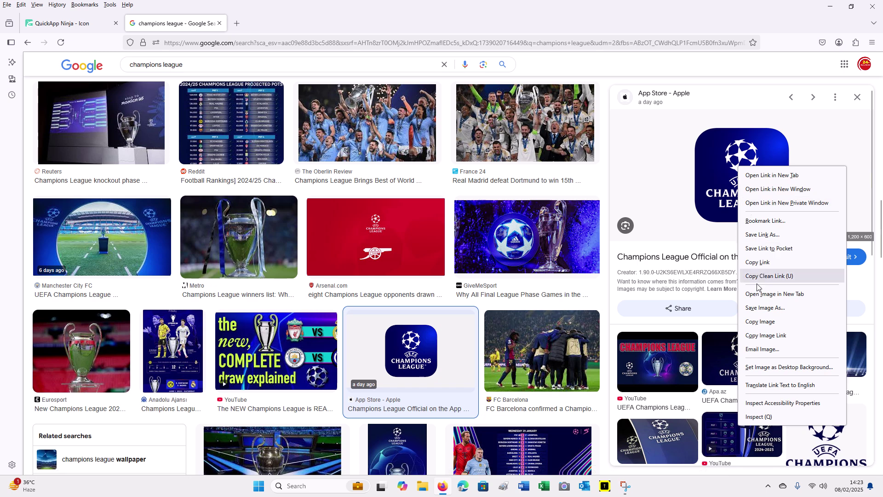
click(766, 308)
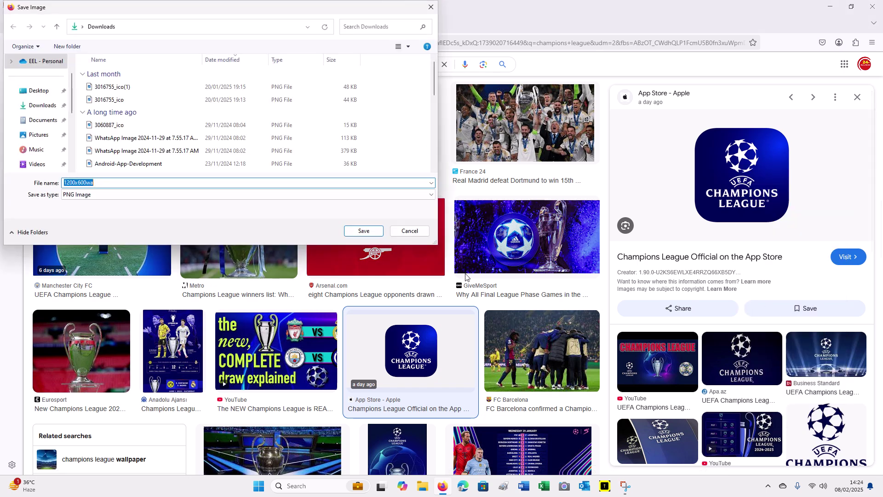
click(365, 231)
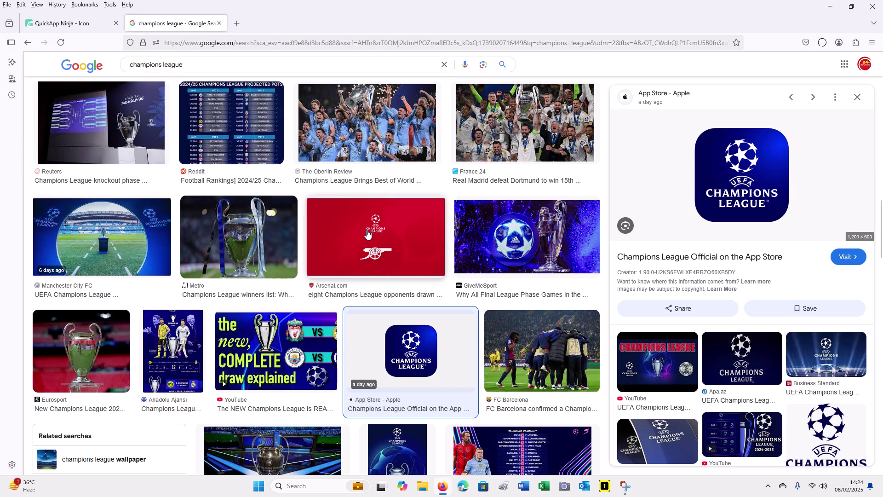
click(64, 23)
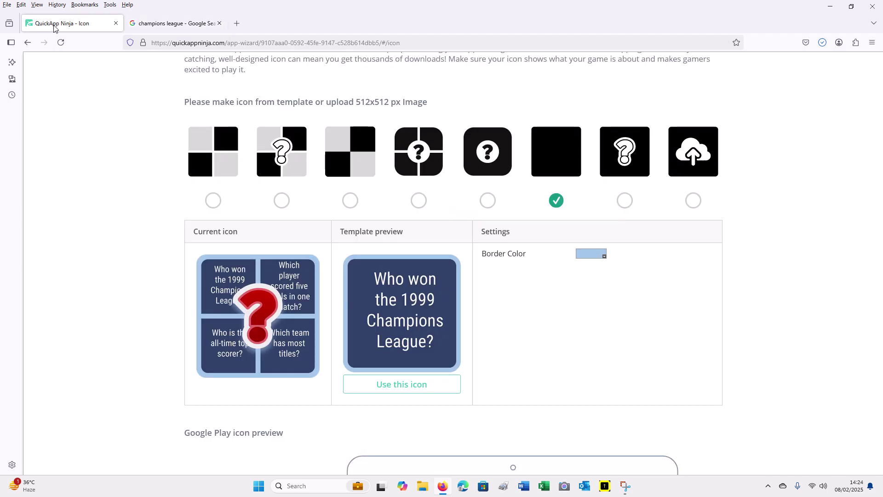
- Apply the plain template as current icon, then upload 1200x600wa from Downloads into its preview
click(399, 386)
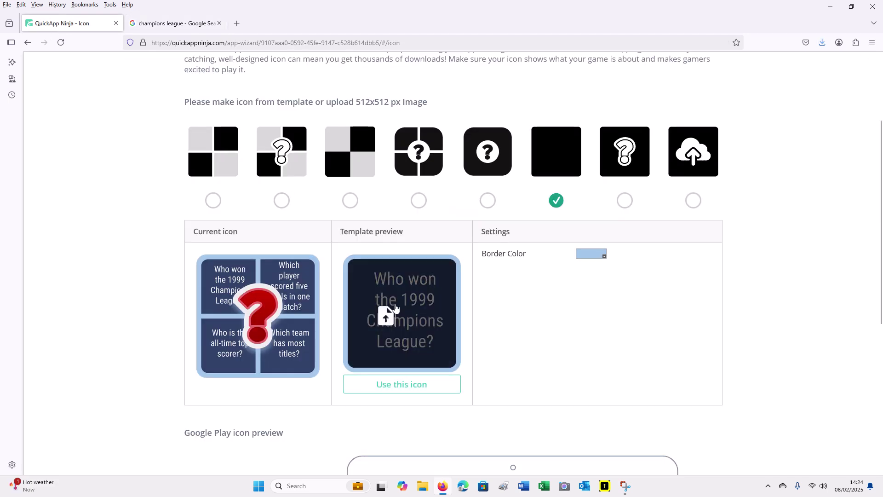
click(390, 345)
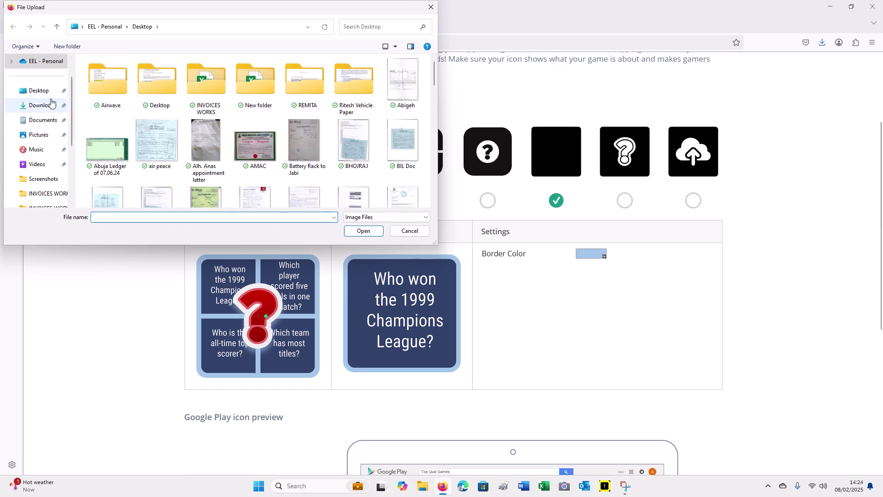
click(38, 108)
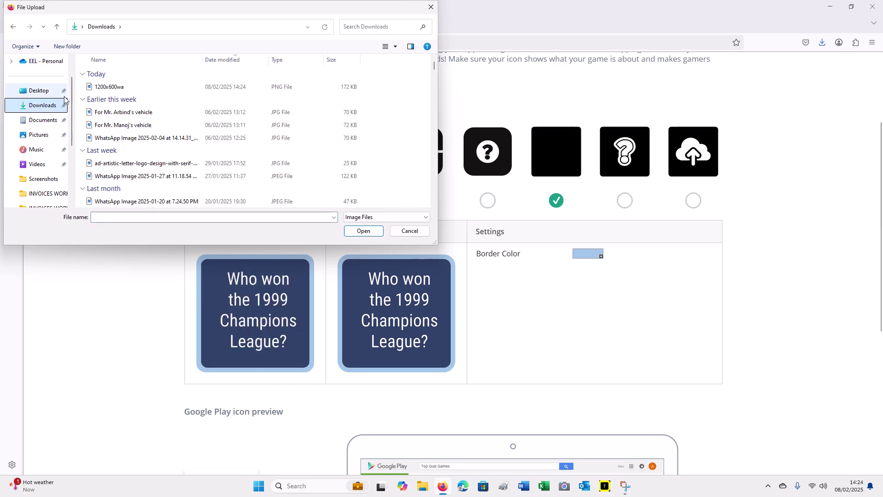
click(113, 87)
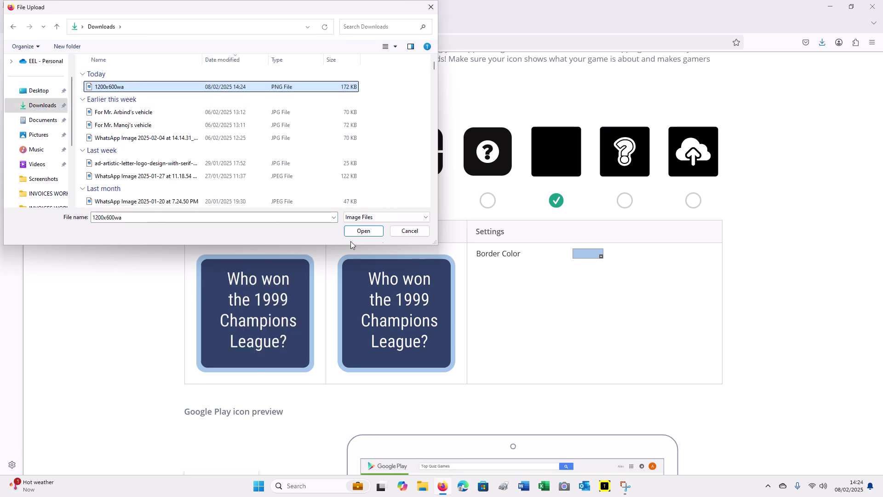
click(363, 231)
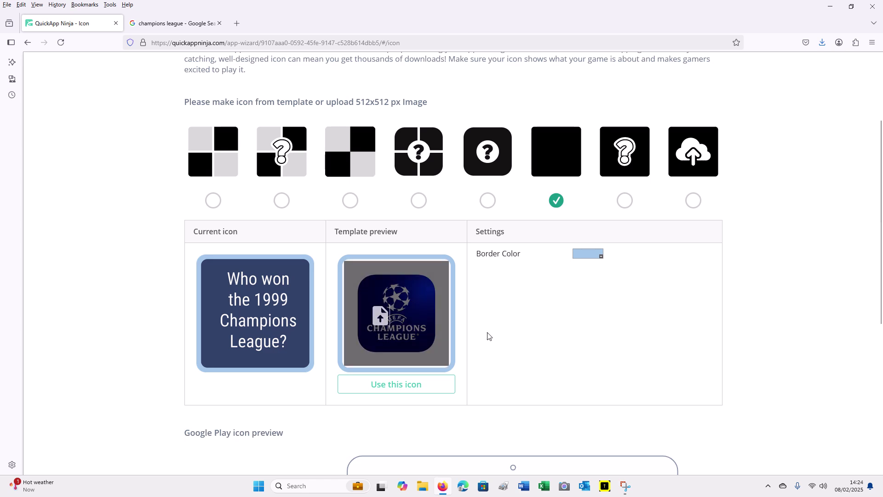
scroll(461, 392, down, 6)
scroll(428, 406, up, 8)
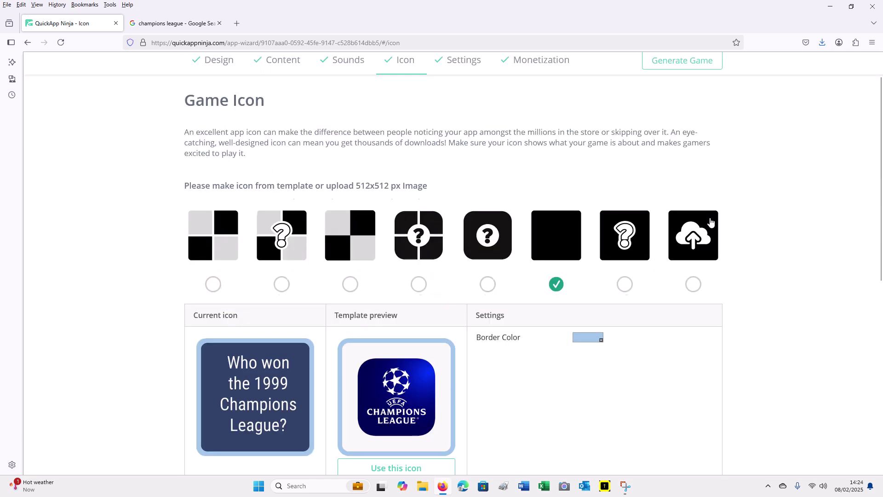
scroll(711, 222, up, 1)
scroll(282, 335, down, 3)
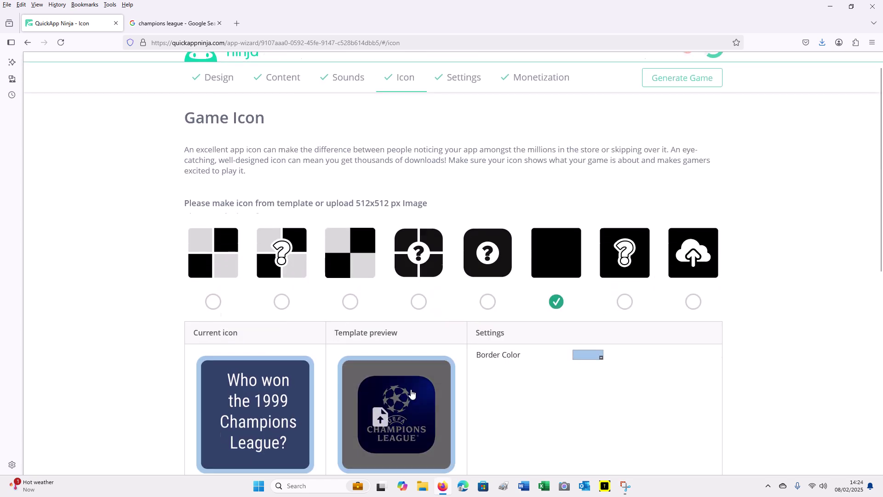
scroll(707, 218, up, 3)
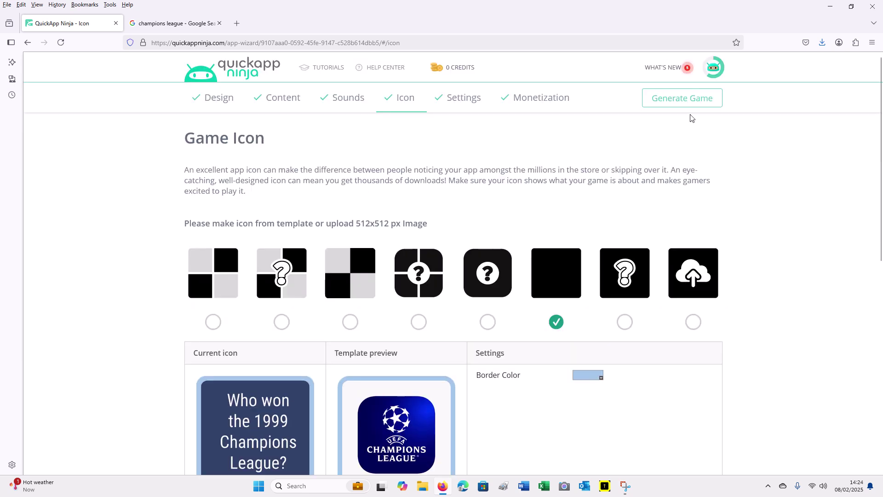
scroll(418, 418, down, 8)
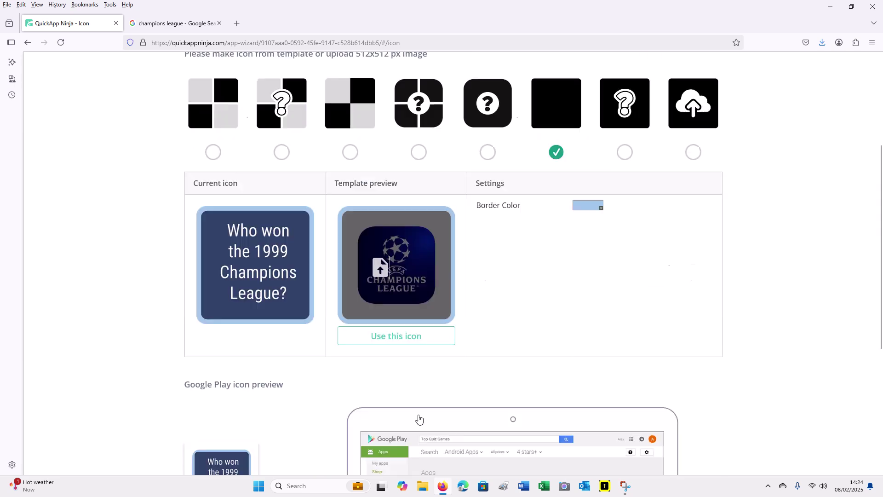
scroll(534, 353, up, 6)
scroll(533, 354, up, 2)
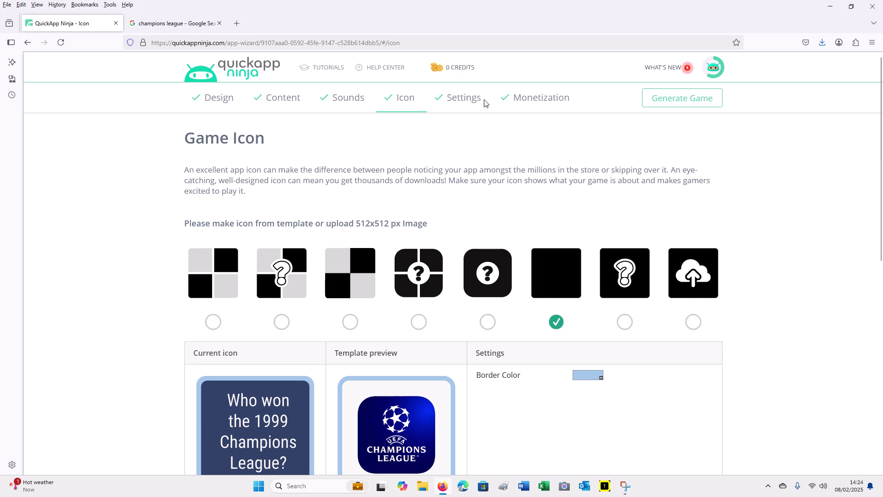
- Turn on the AdMob by Google toggle under Monetization and accept the Connect AdMob notice
click(544, 108)
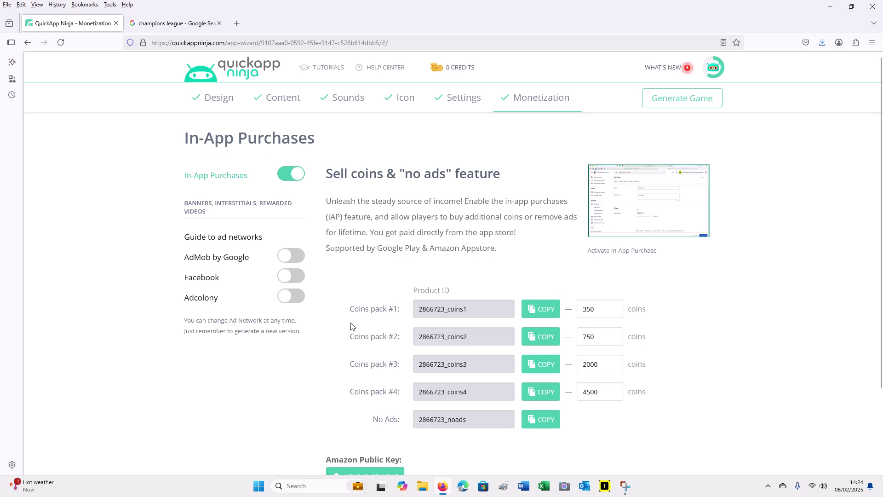
scroll(351, 327, down, 3)
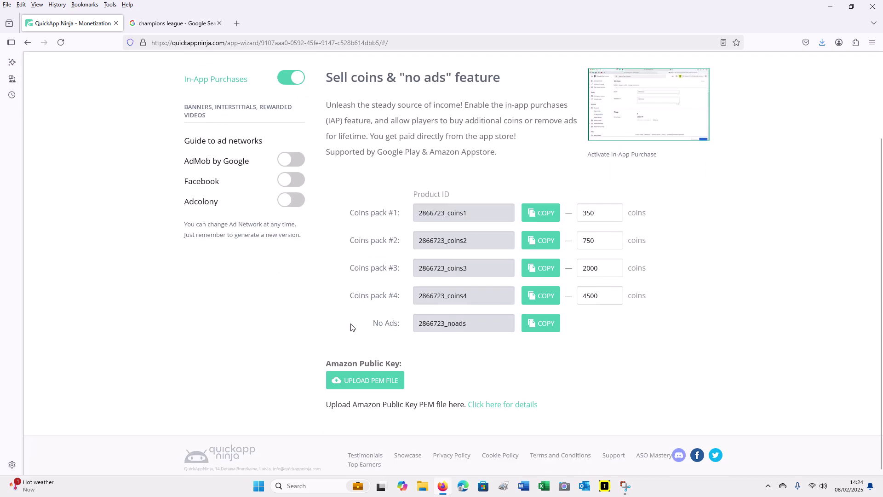
click(298, 162)
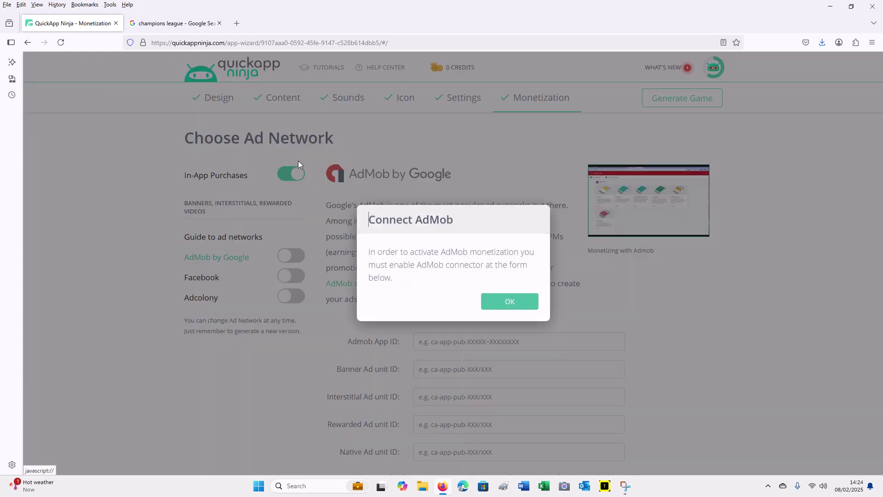
click(504, 306)
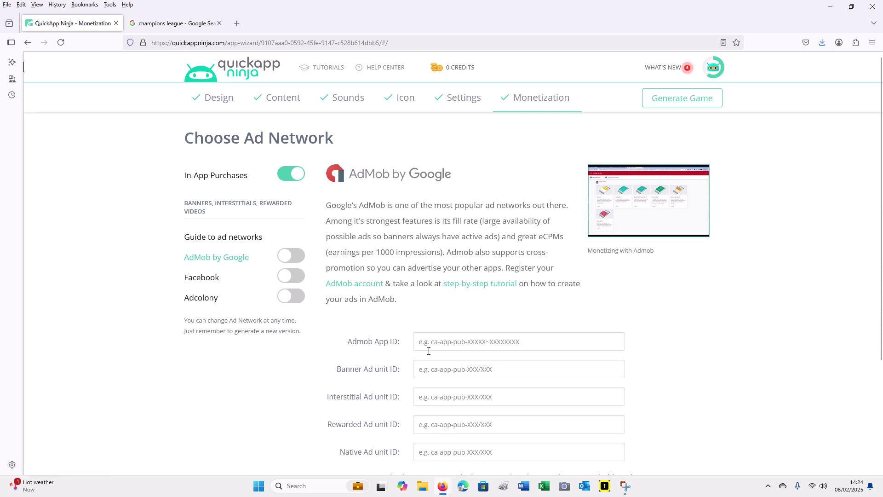
scroll(525, 373, down, 2)
scroll(525, 373, down, 3)
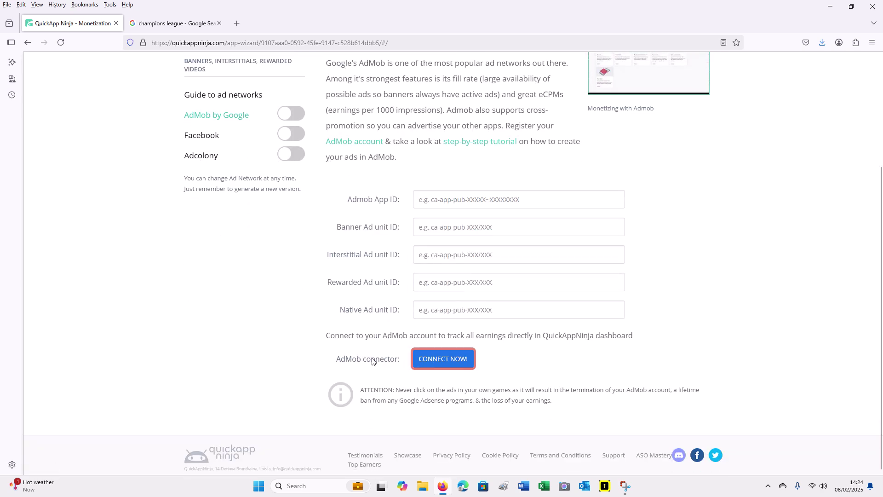
scroll(373, 362, up, 4)
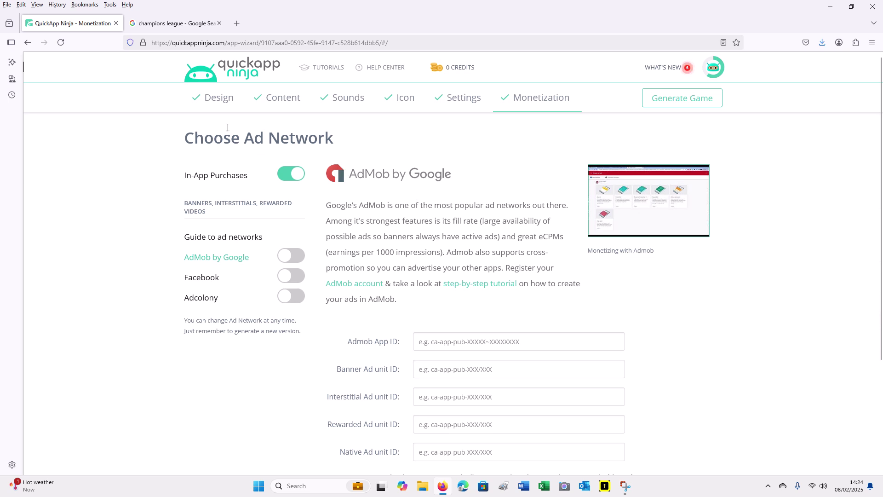